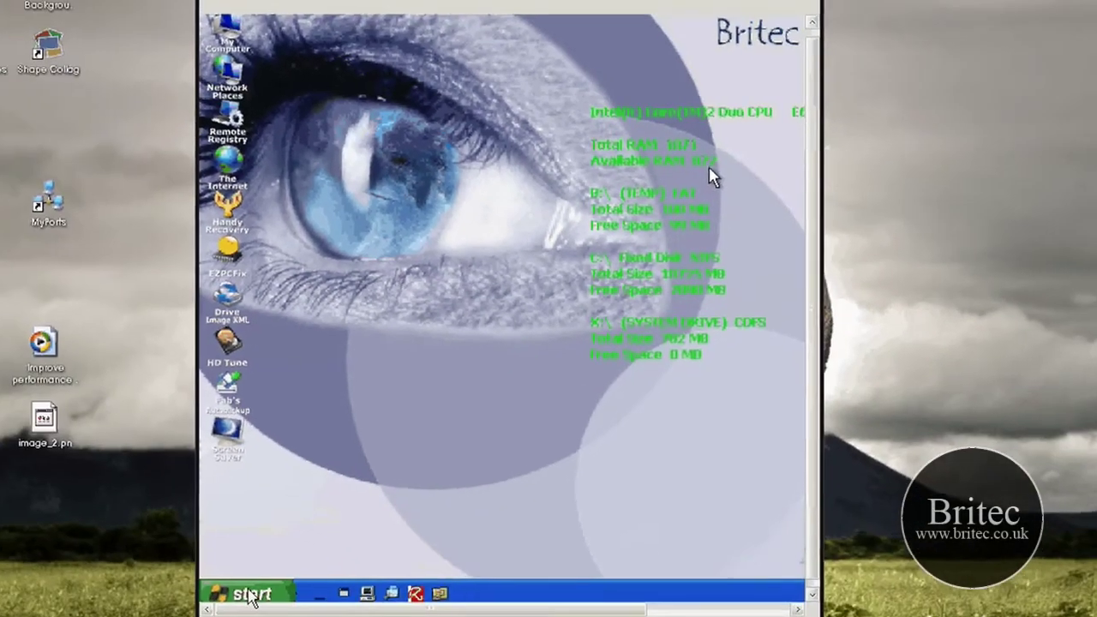
Inside the virtual machine, open the (C:) Local Disk from My Computer.
left_click(707, 166)
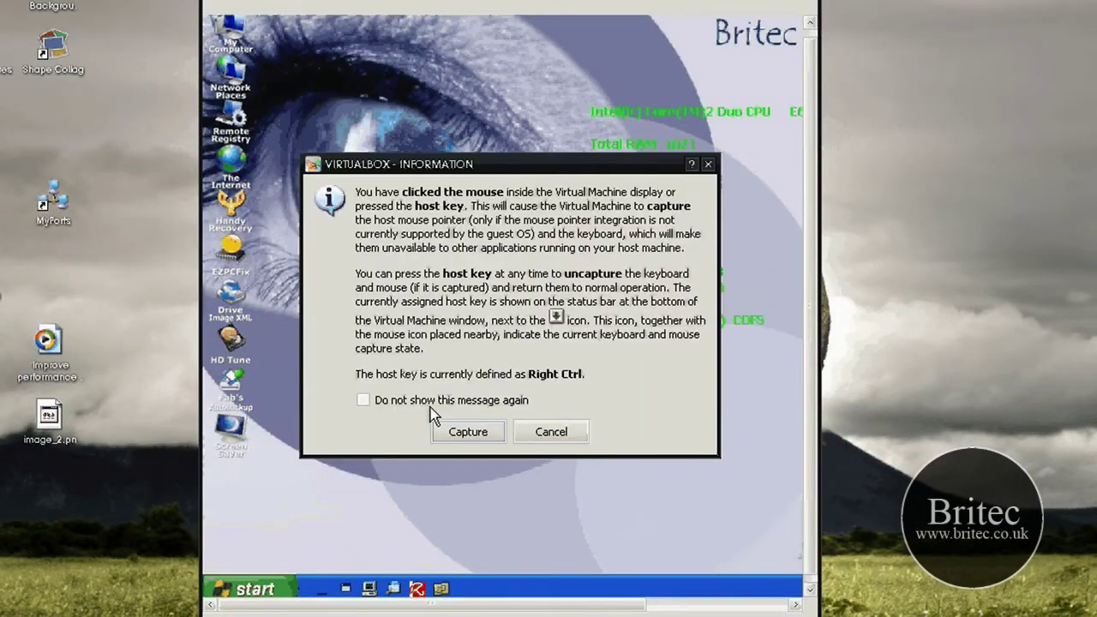
left_click(462, 431)
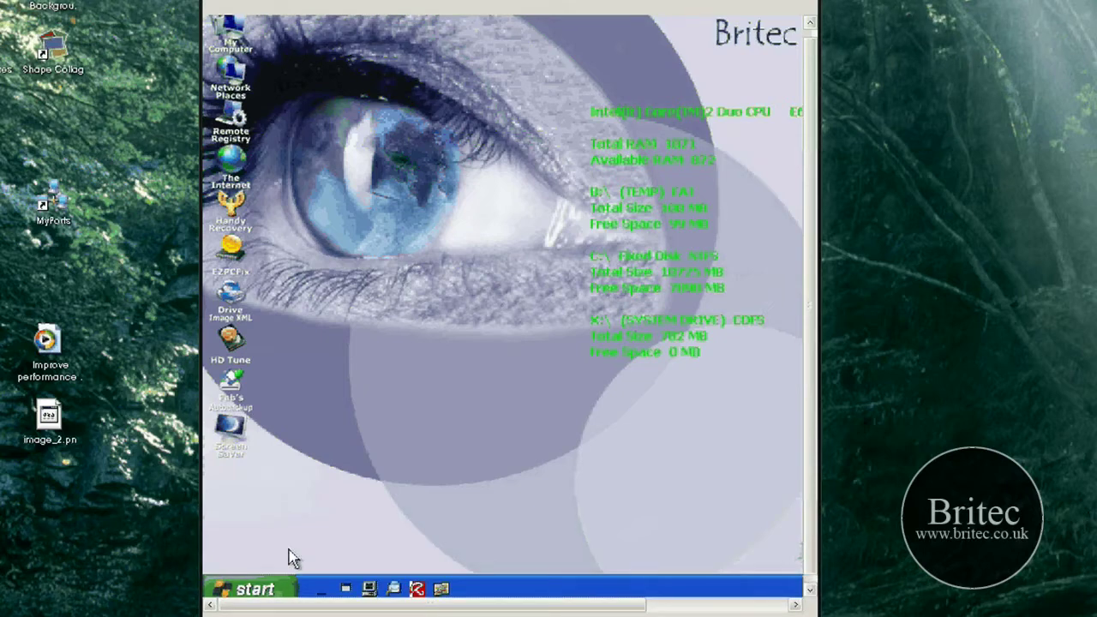
key("super+e")
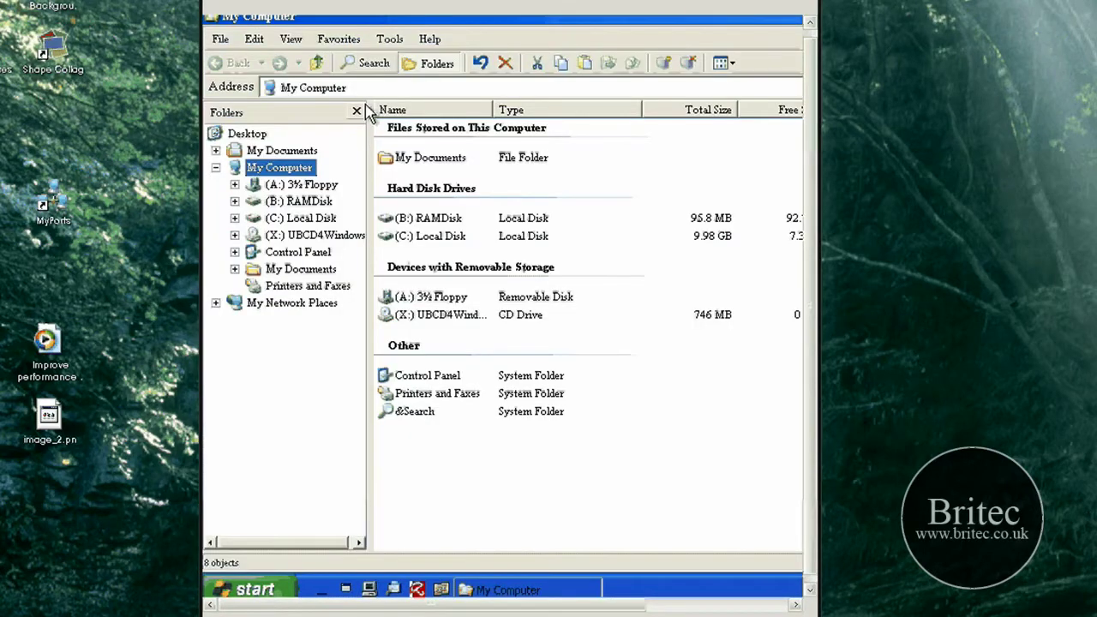
left_click(424, 243)
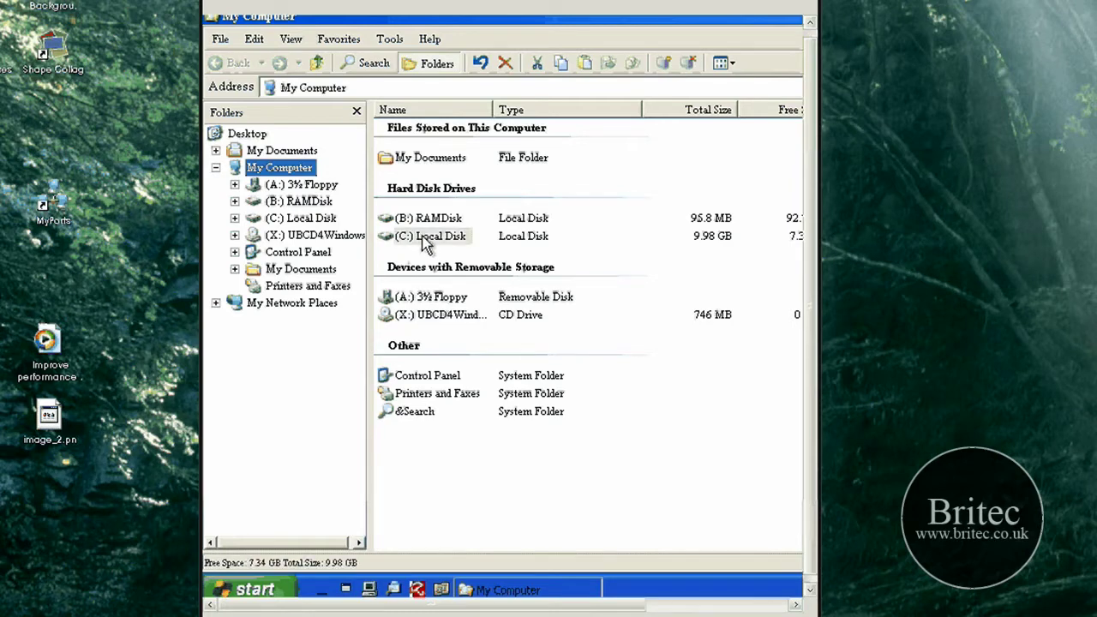
double_click(425, 242)
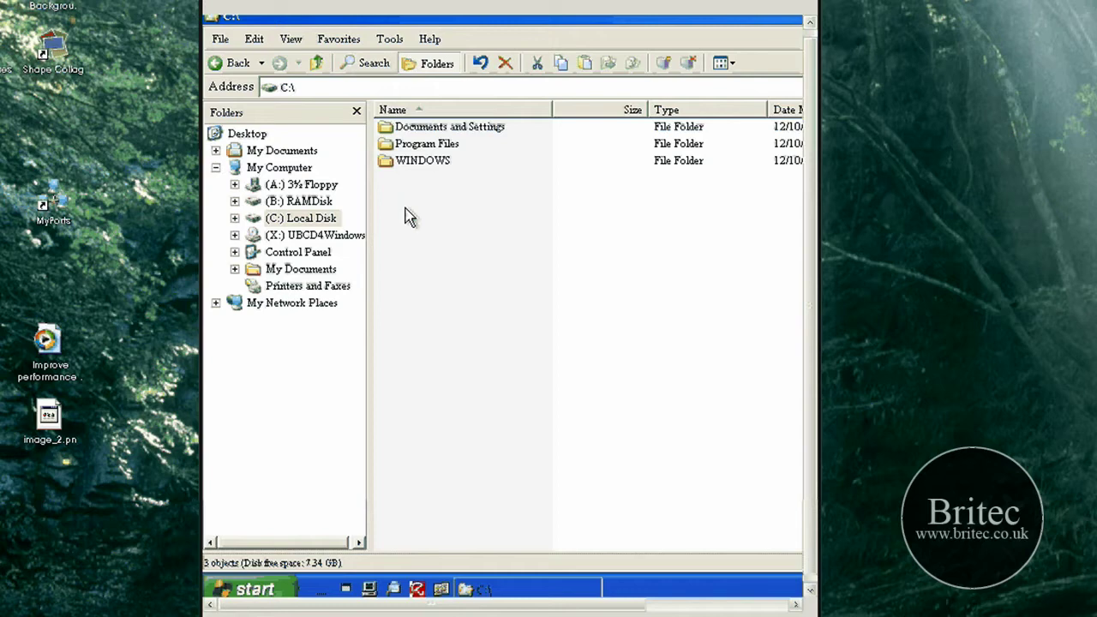
Create a new folder on C: named 'Temp Backup'.
right_click(407, 216)
mouse_move(449, 360)
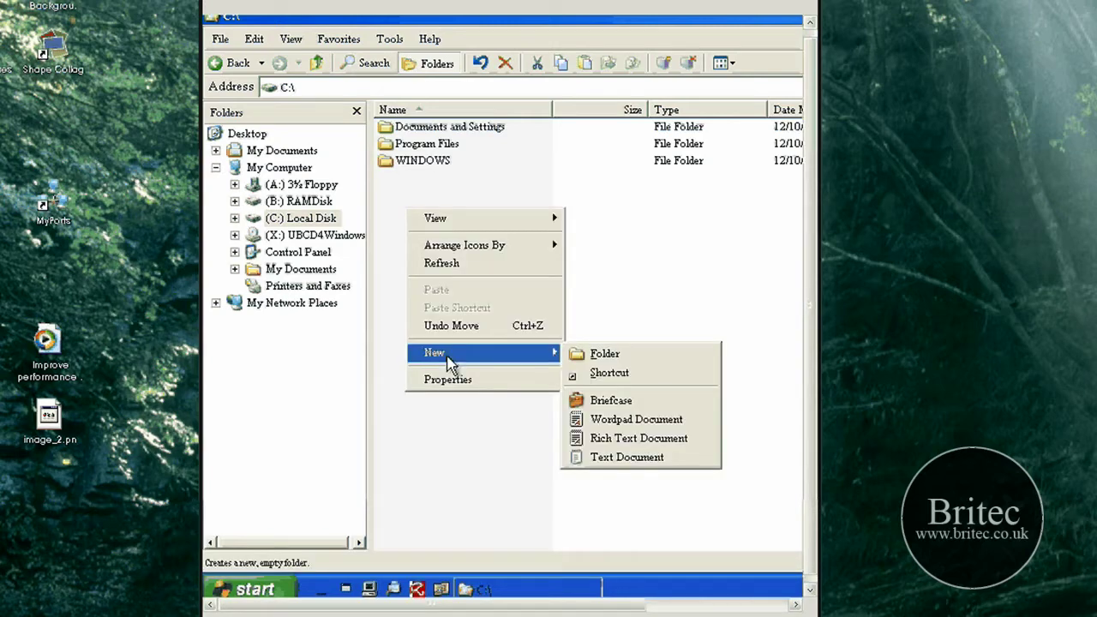
left_click(605, 353)
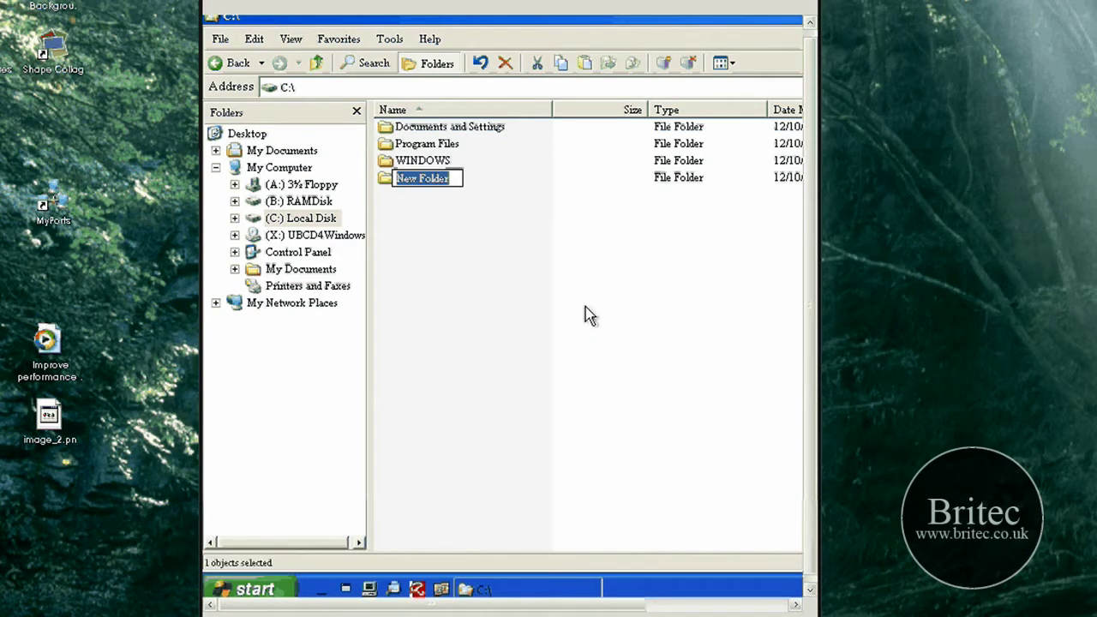
type("Temp")
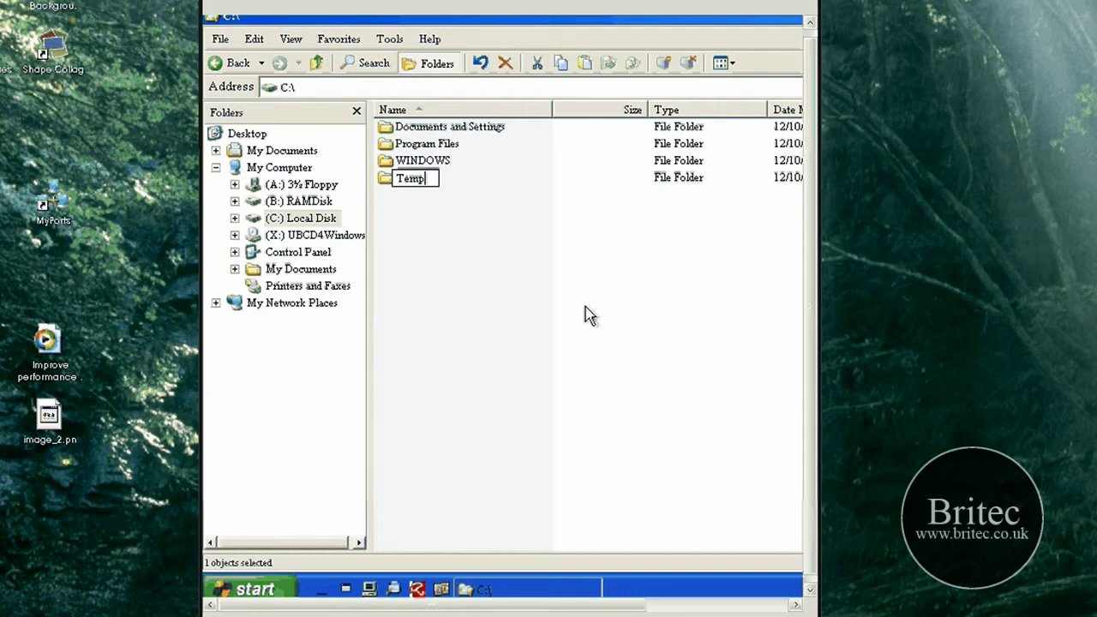
type(" Backu")
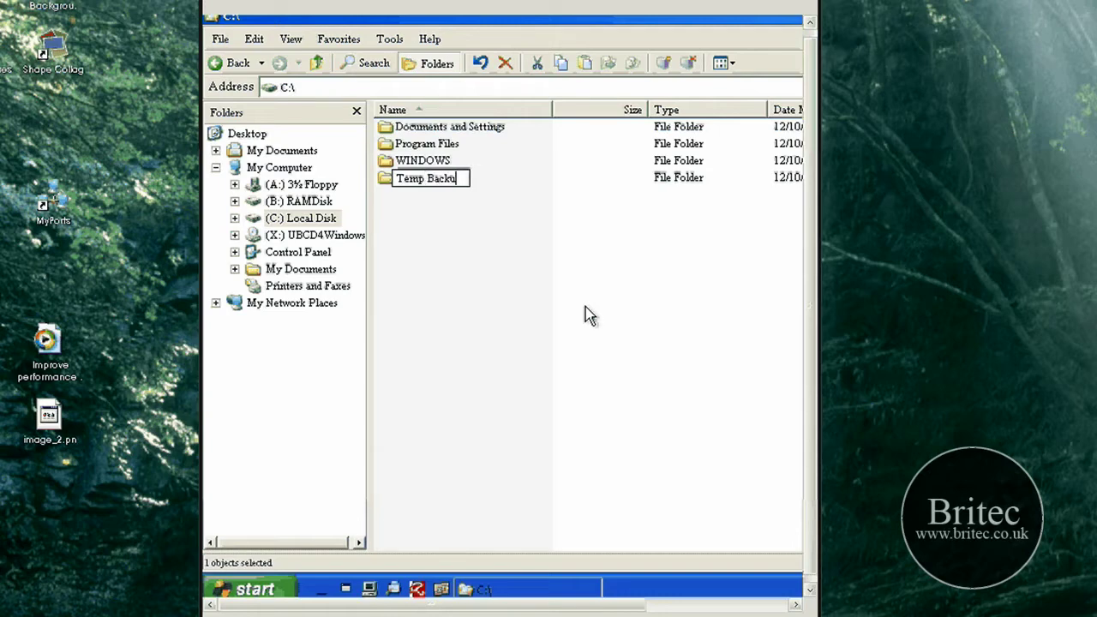
type("p")
left_click(457, 199)
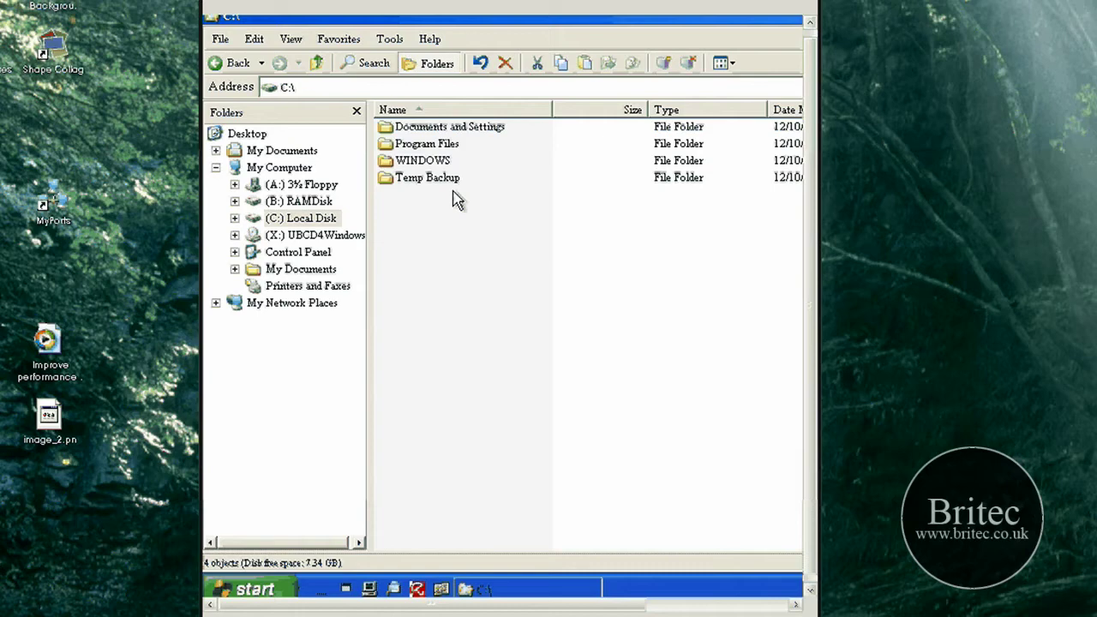
In Folder Options' View settings, turn off 'Hide protected operating system files', confirm, and apply.
left_click(389, 40)
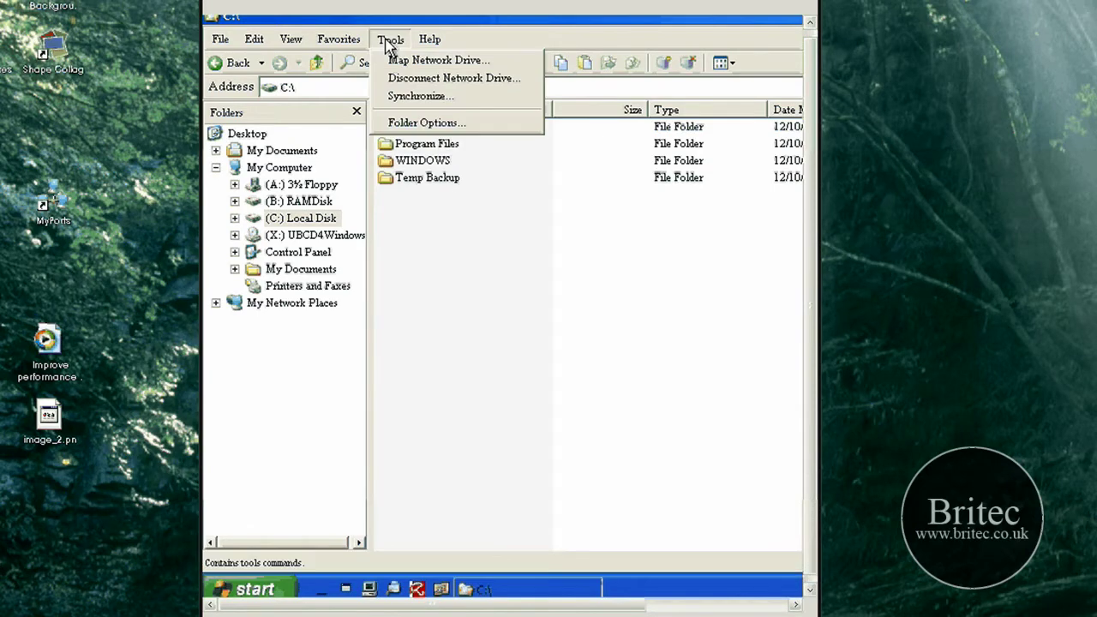
left_click(426, 122)
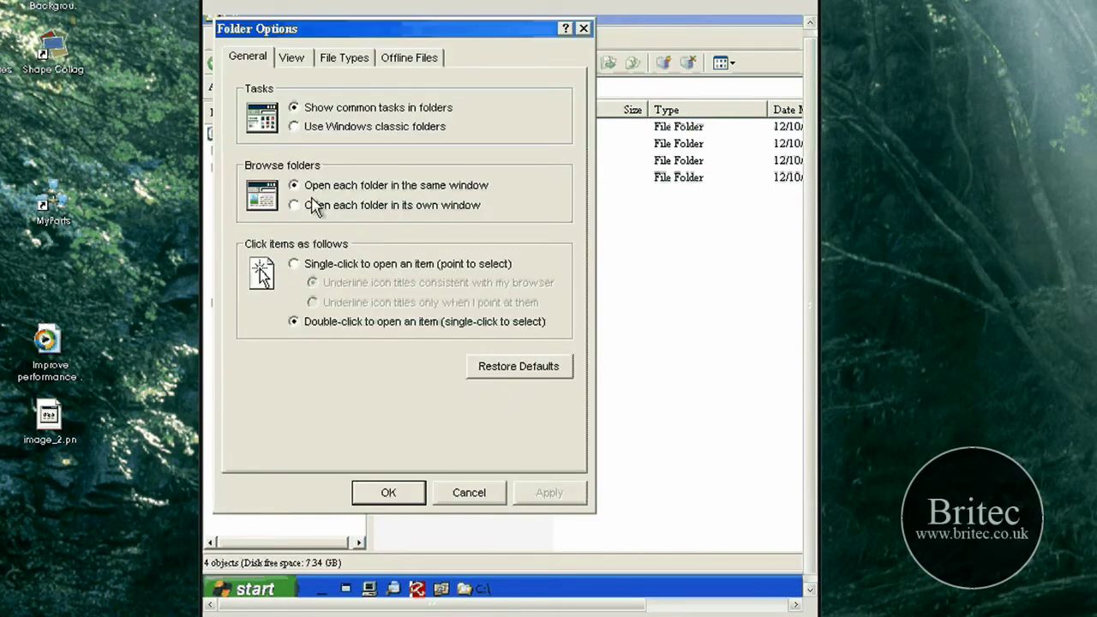
key("ctrl+Tab")
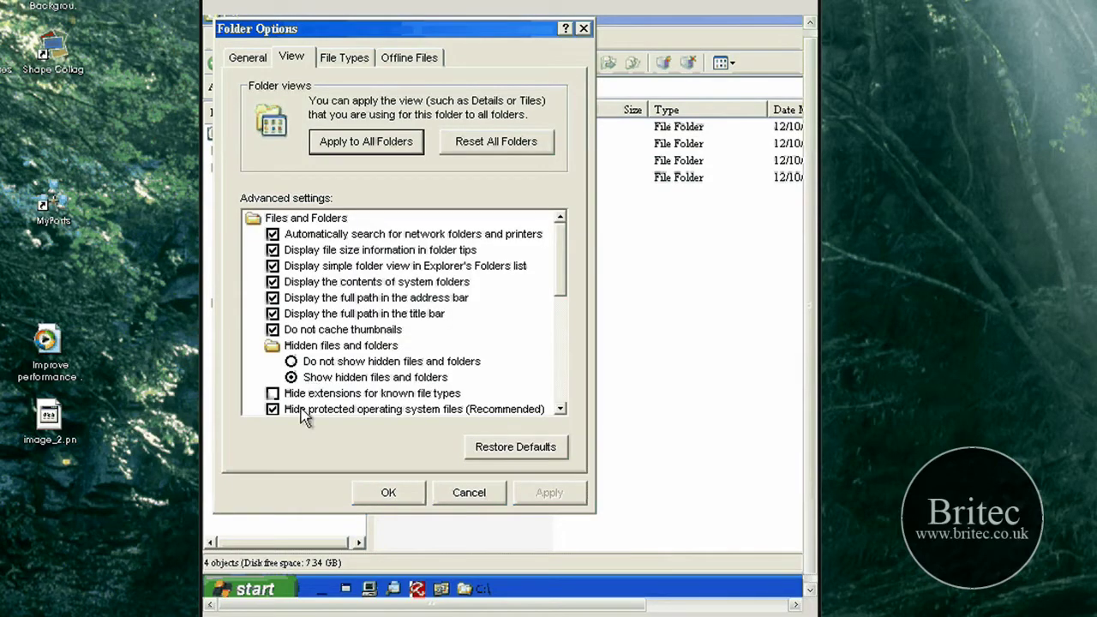
left_click(428, 410)
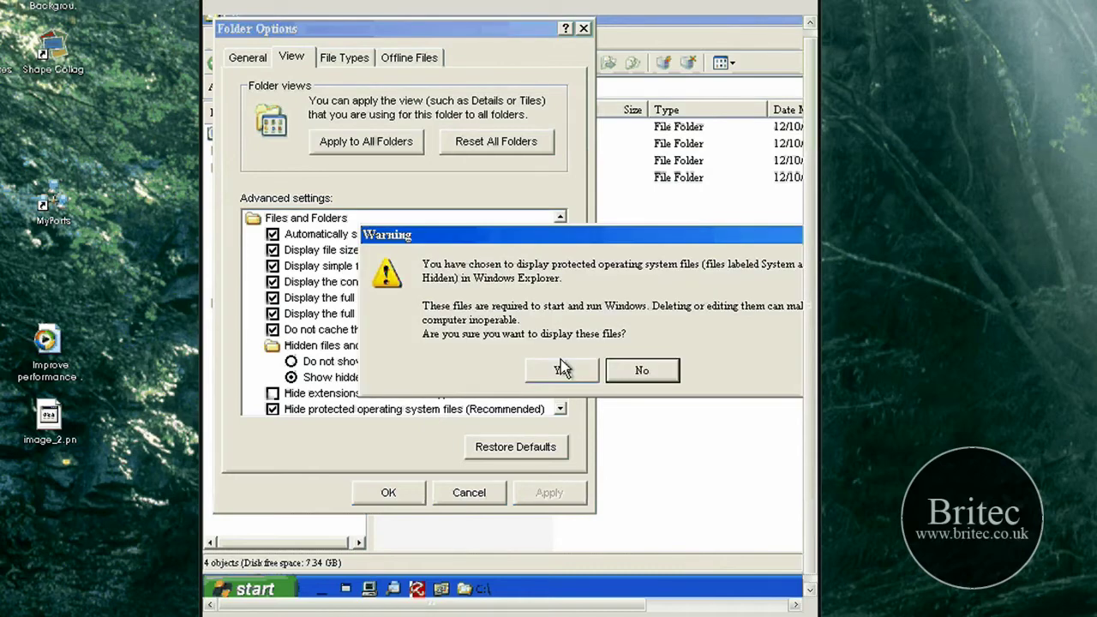
left_click(562, 368)
left_click(527, 496)
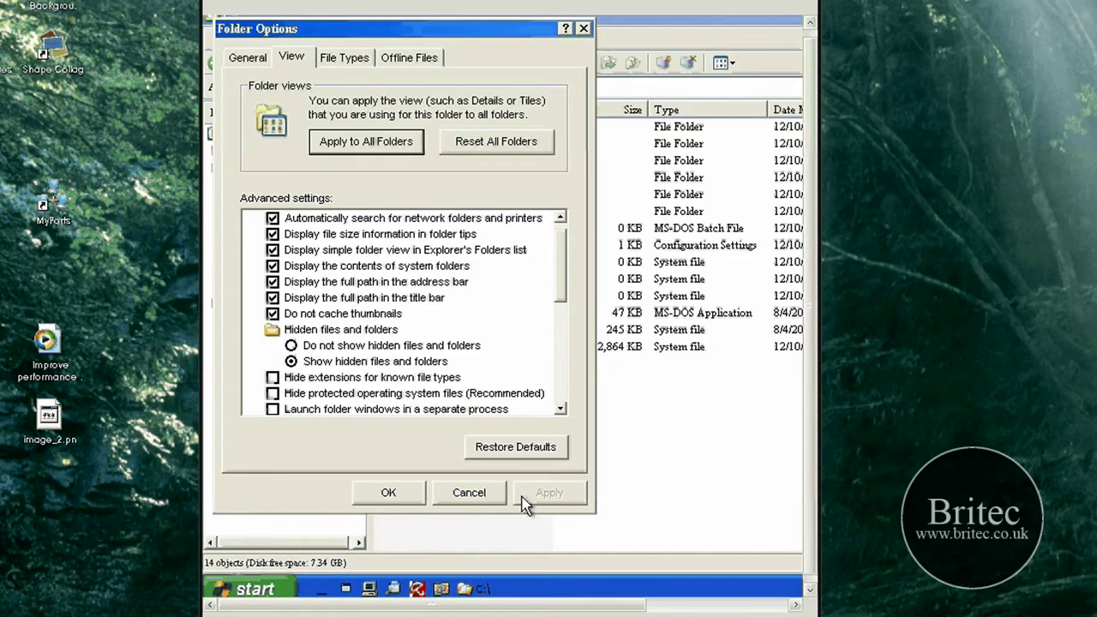
left_click(389, 492)
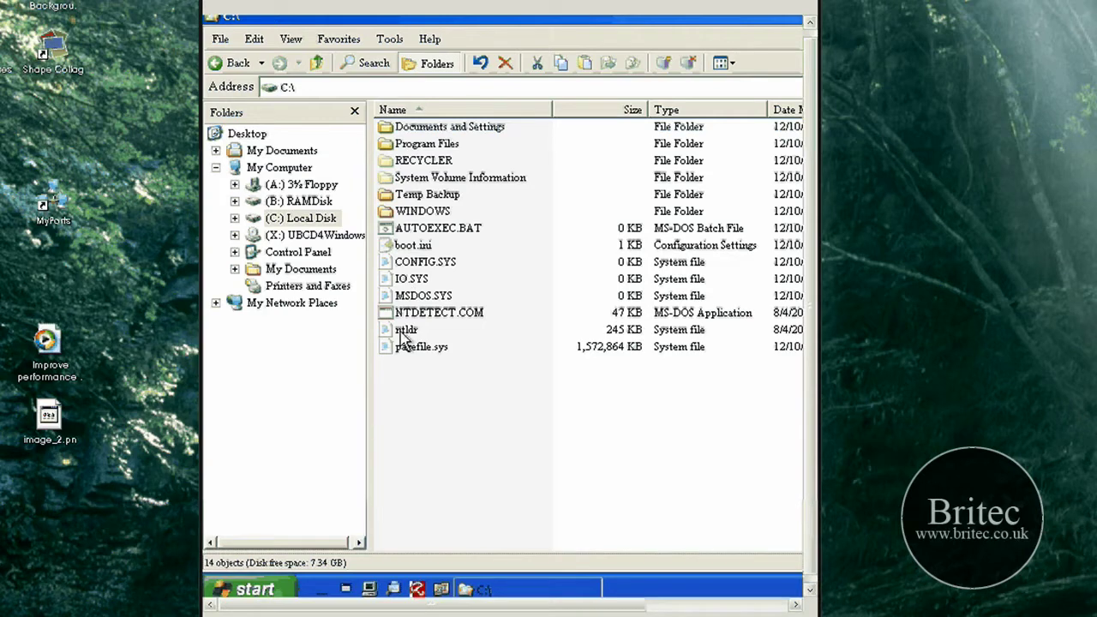
Go through WINDOWS and system32 into the config folder listing SAM, SECURITY, software and system.
double_click(422, 211)
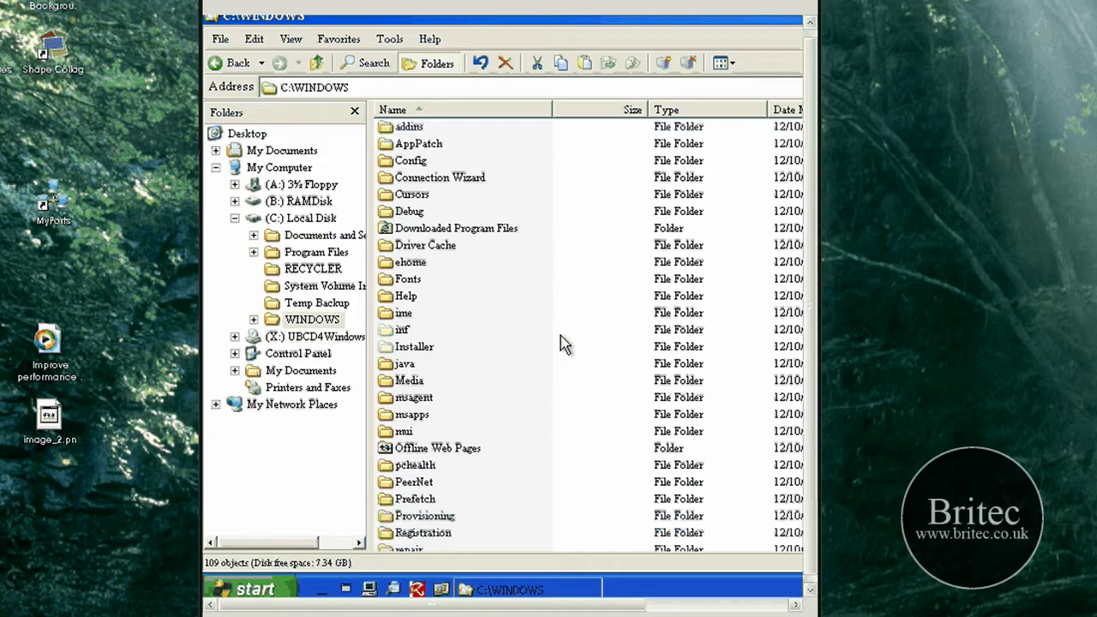
scroll(419, 473, "down", 5)
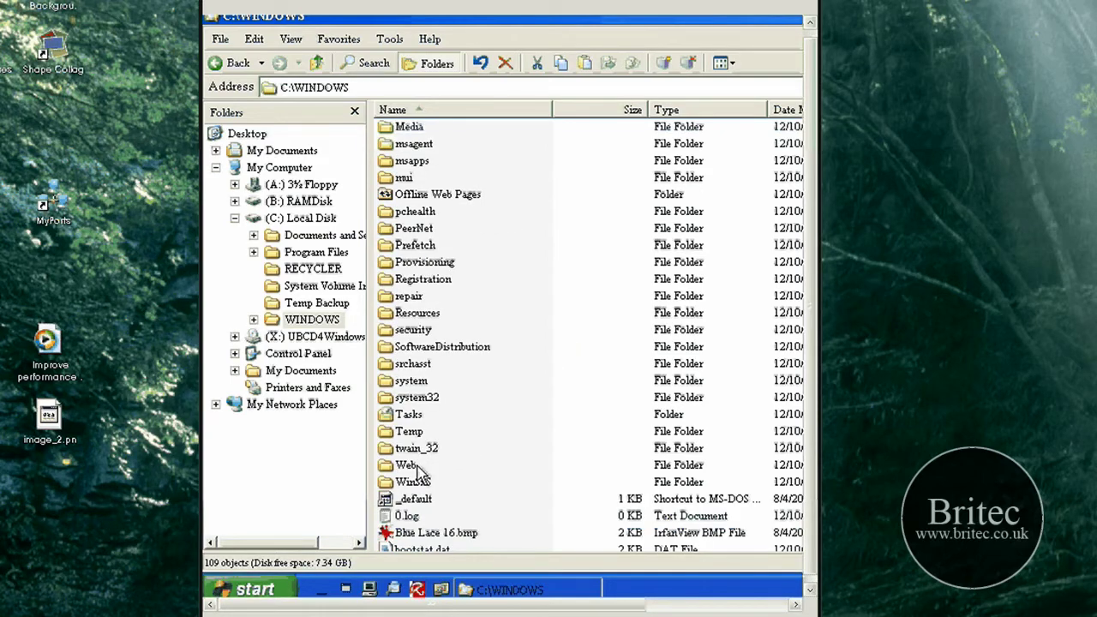
double_click(416, 397)
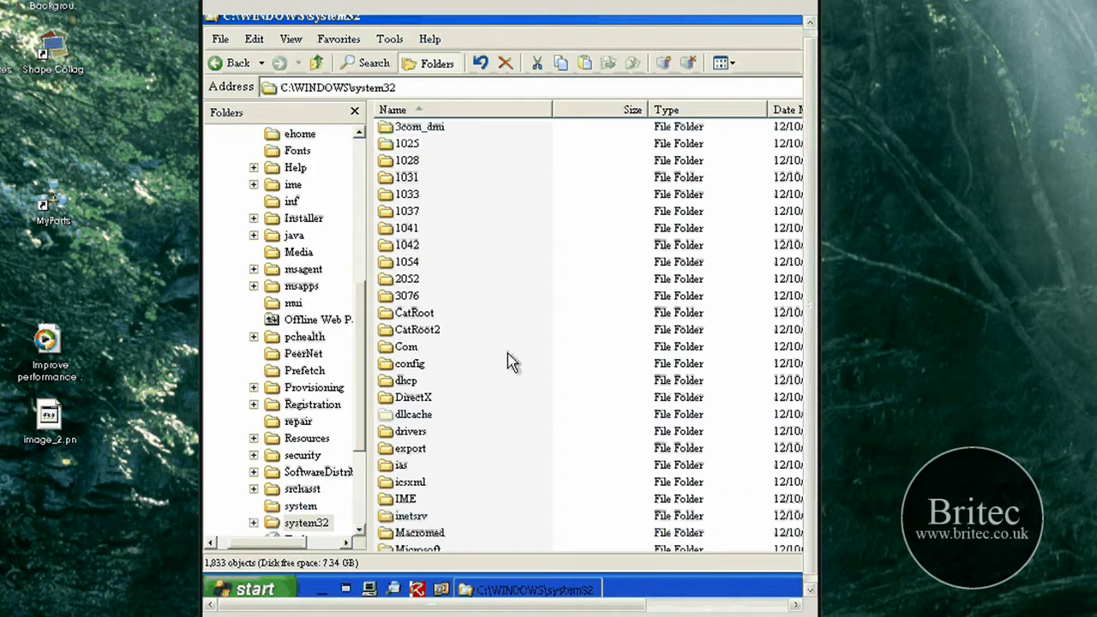
scroll(450, 240, "down", 3)
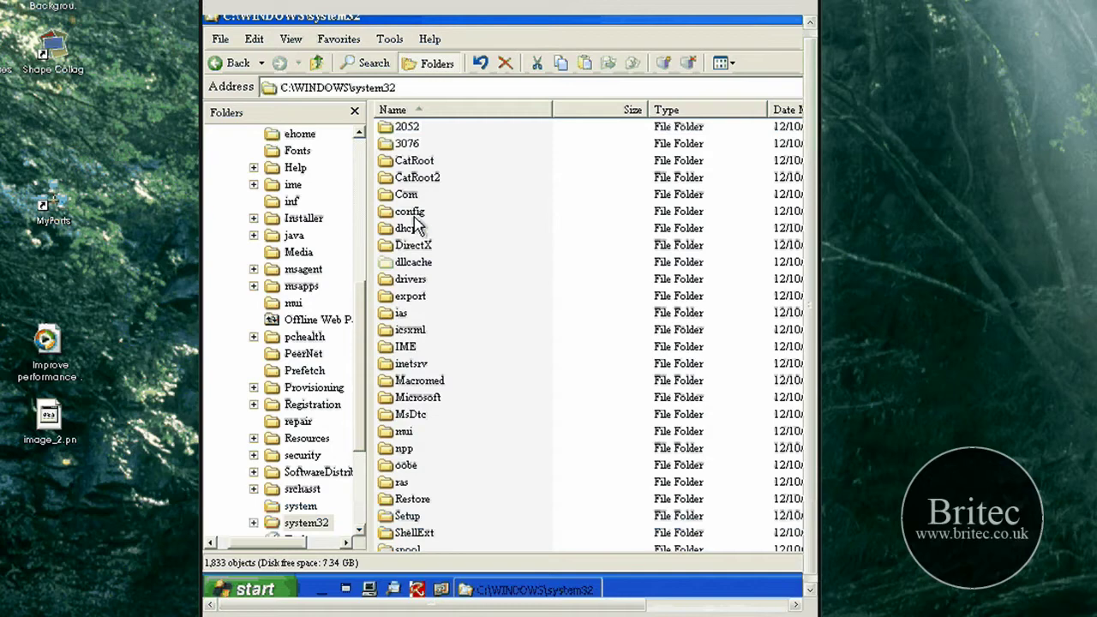
double_click(410, 212)
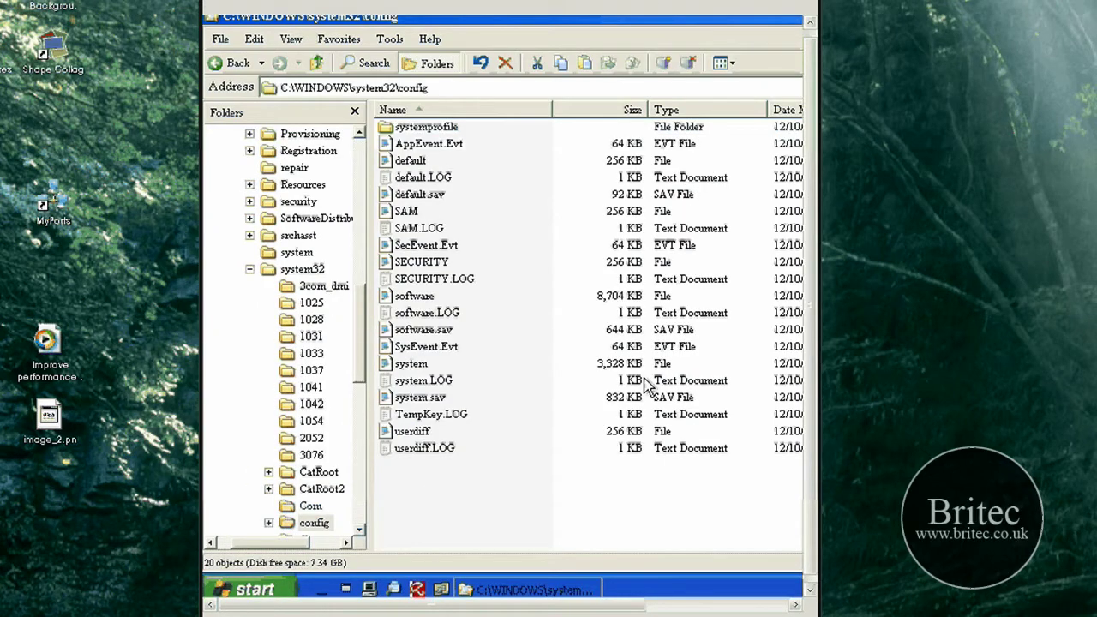
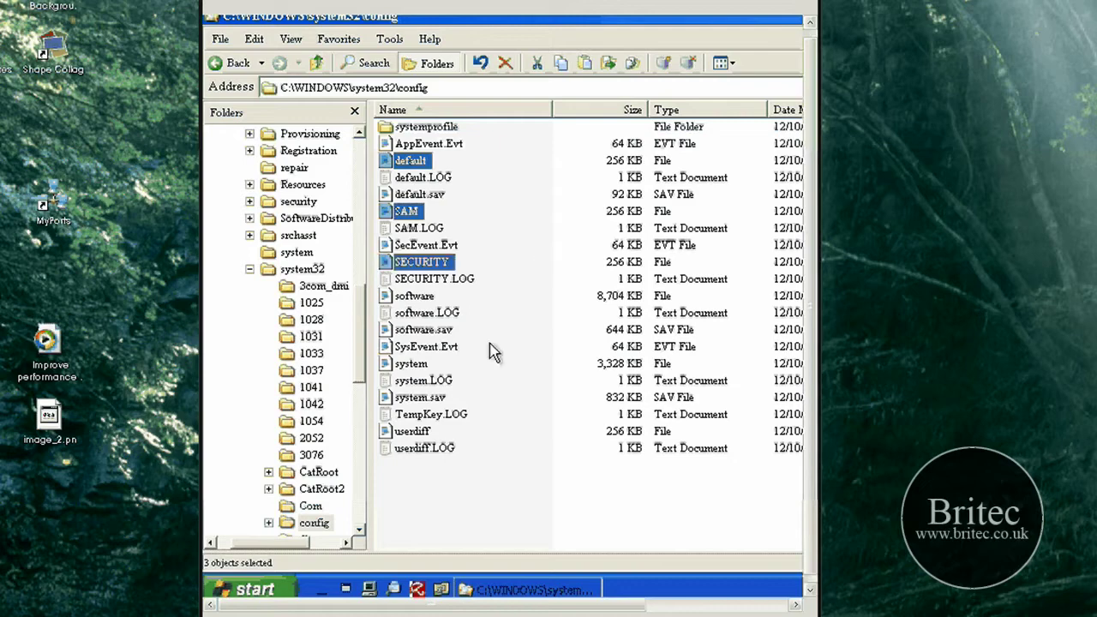
Cut the default, SAM, SECURITY, software and system hives from config and paste them into C:\Temp Backup.
left_click(414, 295, "ctrl")
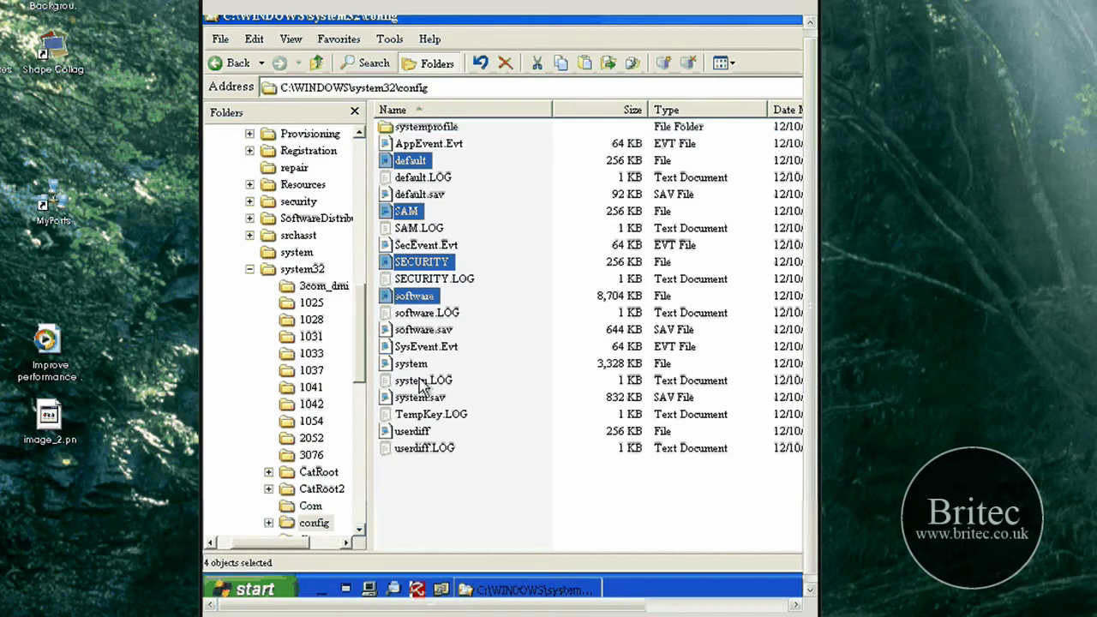
left_click(423, 363, "ctrl")
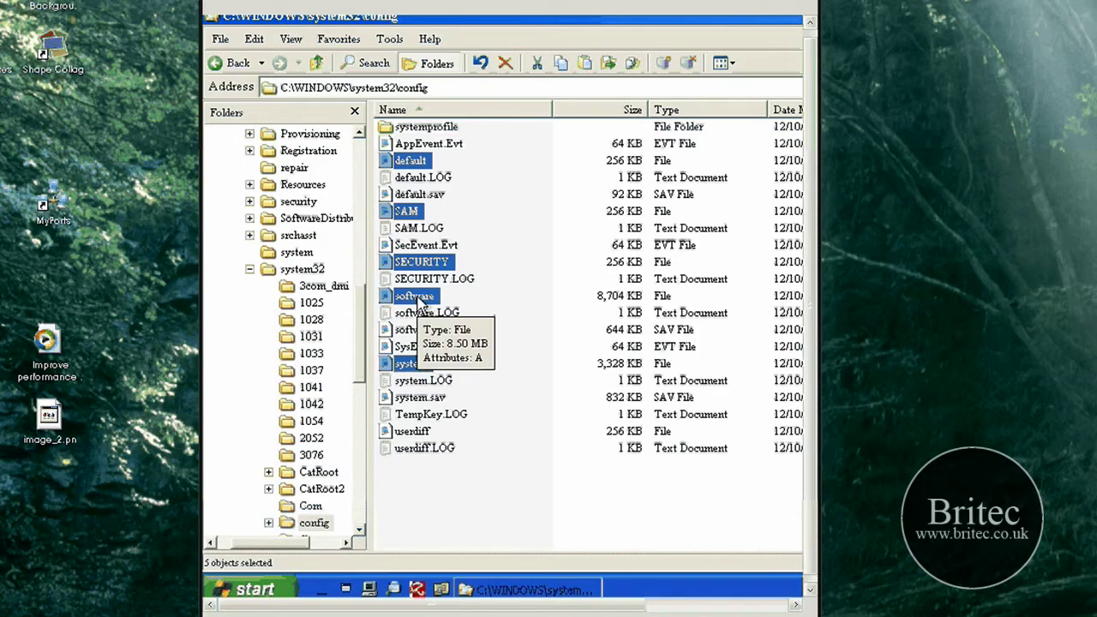
right_click(419, 302)
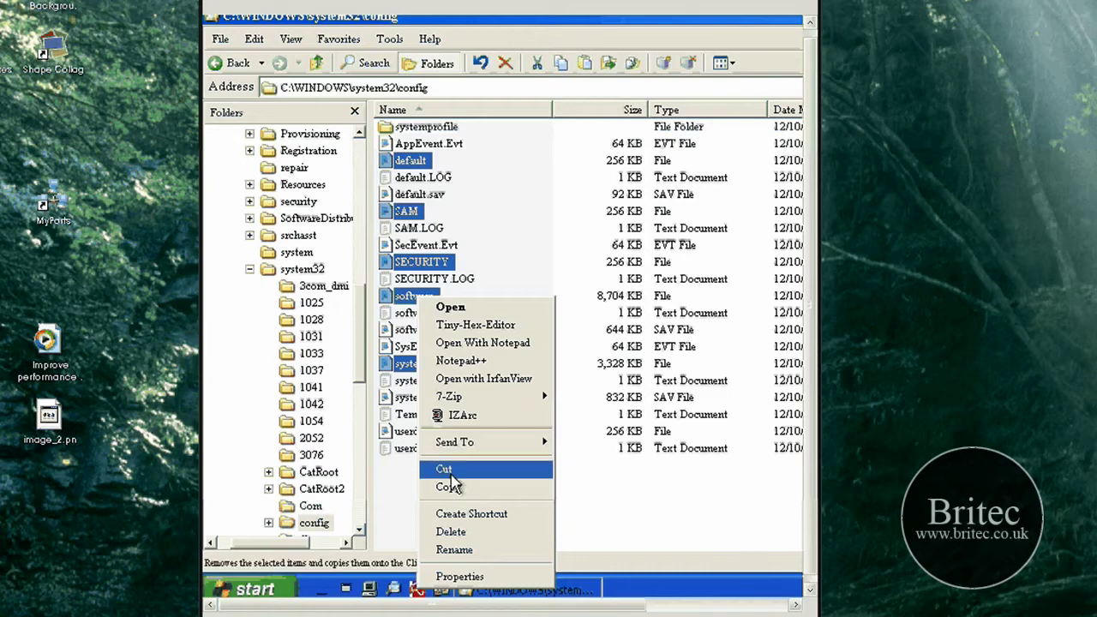
left_click(447, 470)
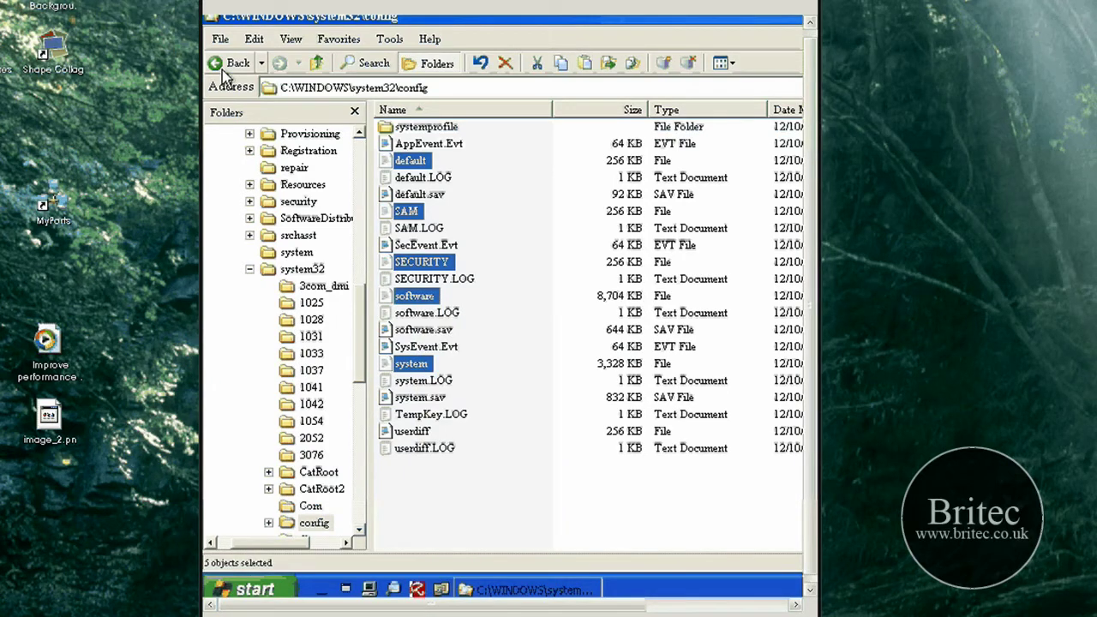
left_click(220, 66)
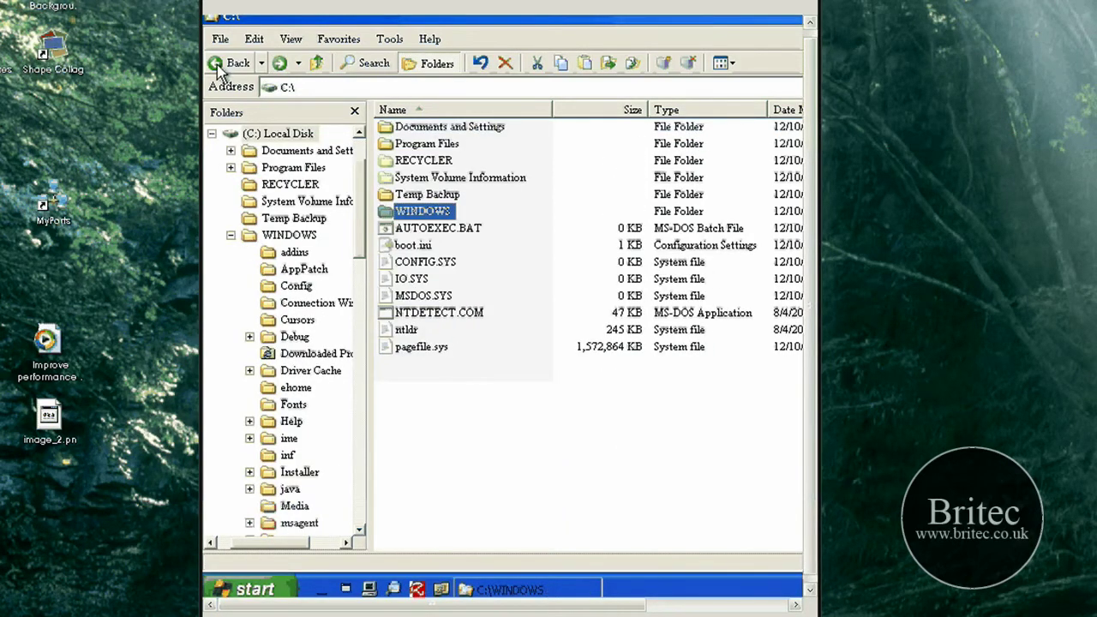
double_click(421, 195)
right_click(447, 201)
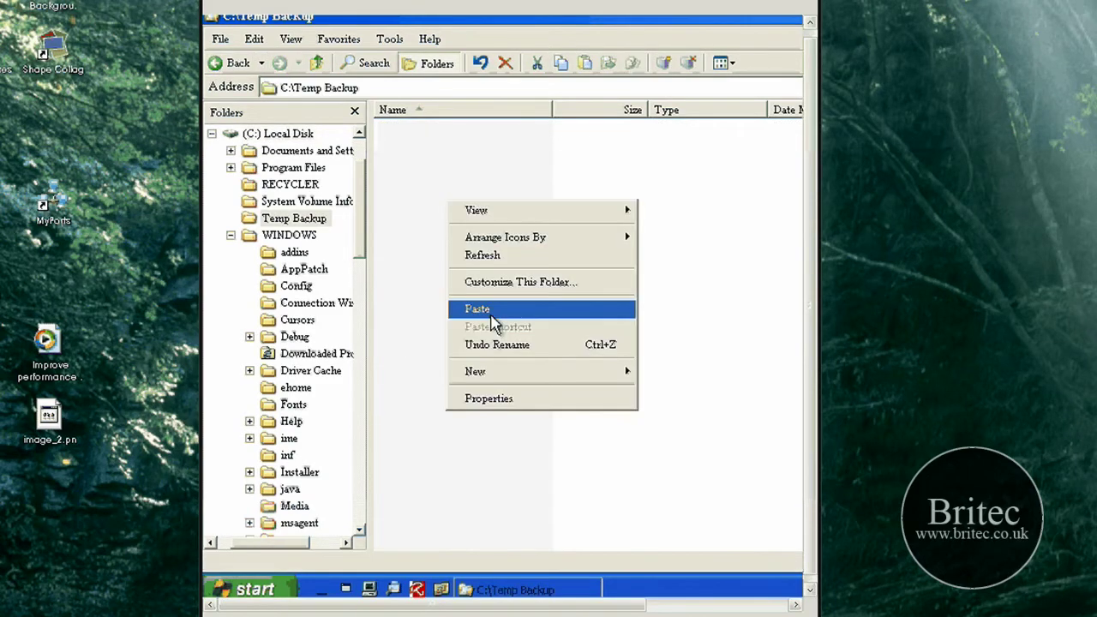
left_click(480, 309)
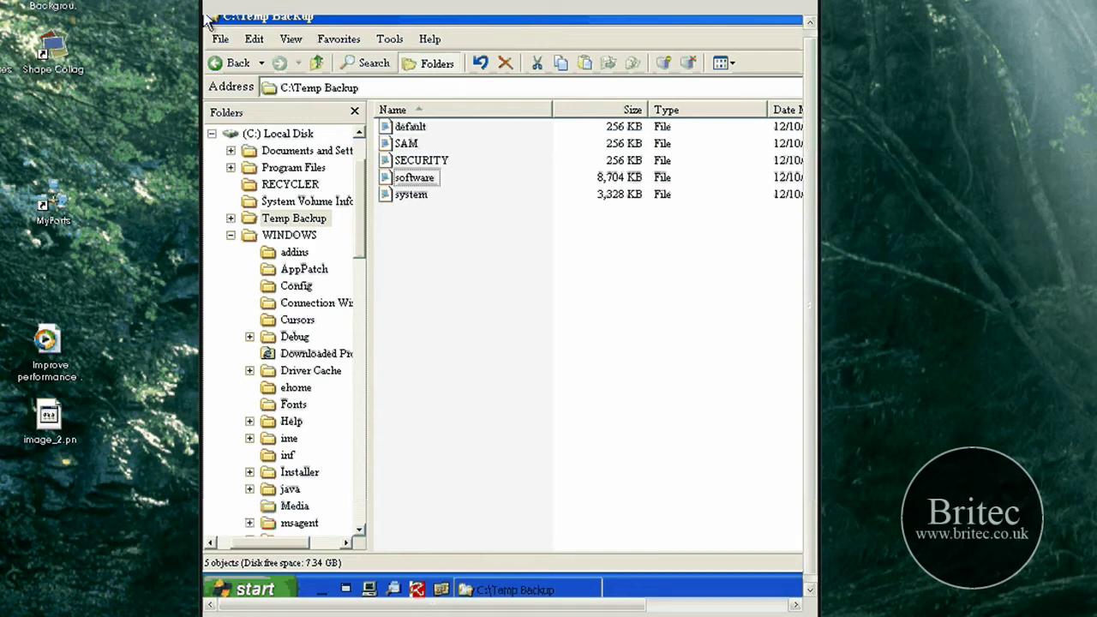
From C:\, browse through System Volume Information and _restore into the RP1 restore point folder.
left_click(219, 63)
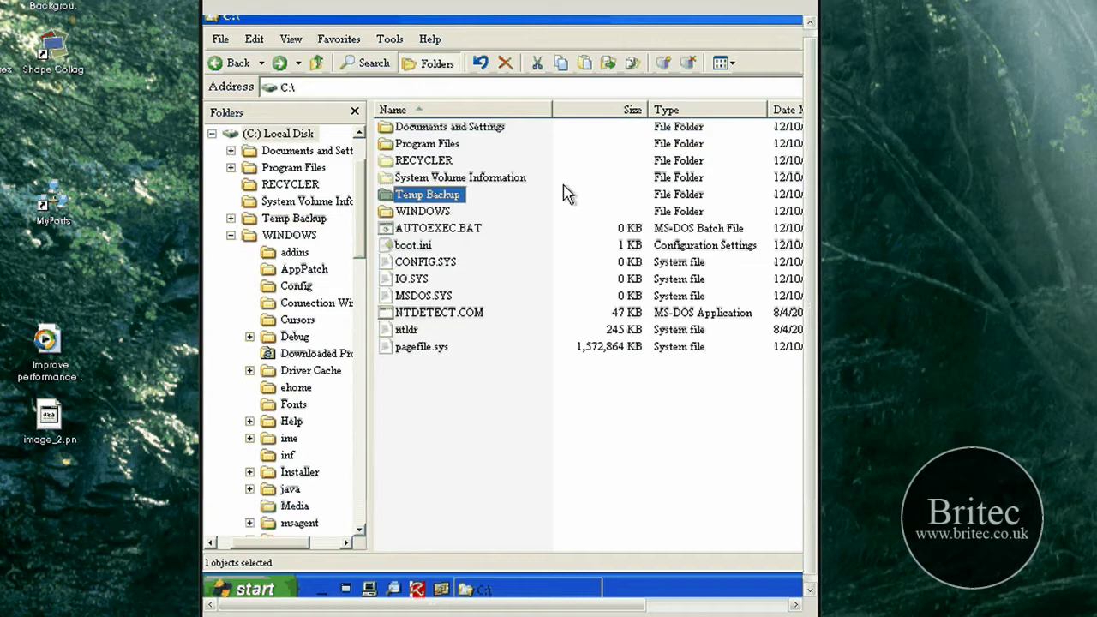
left_click(472, 179)
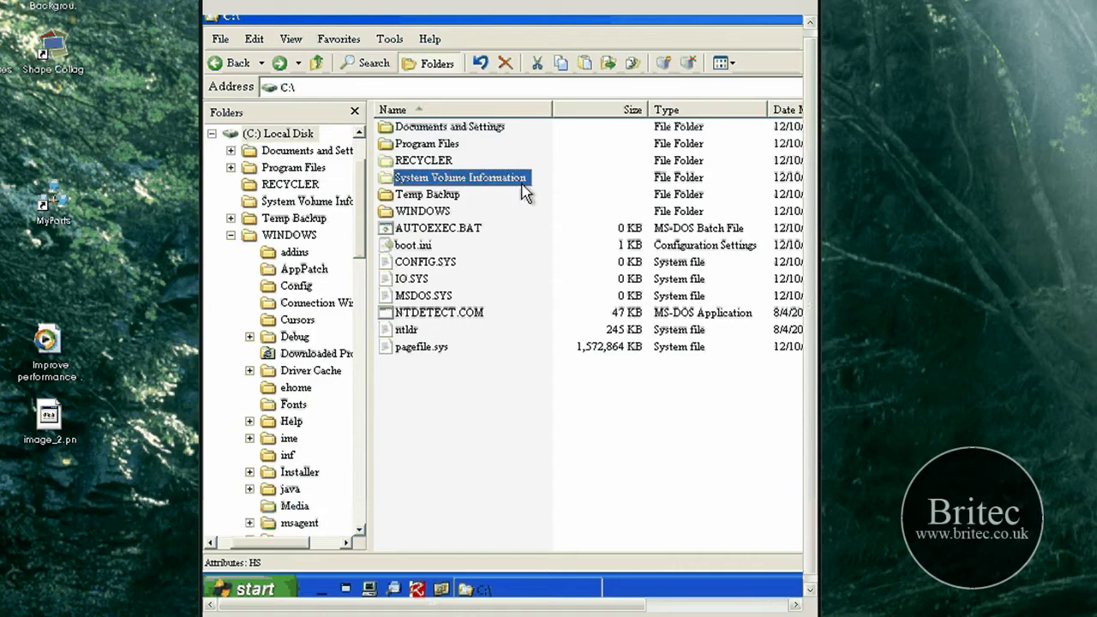
mouse_move(519, 180)
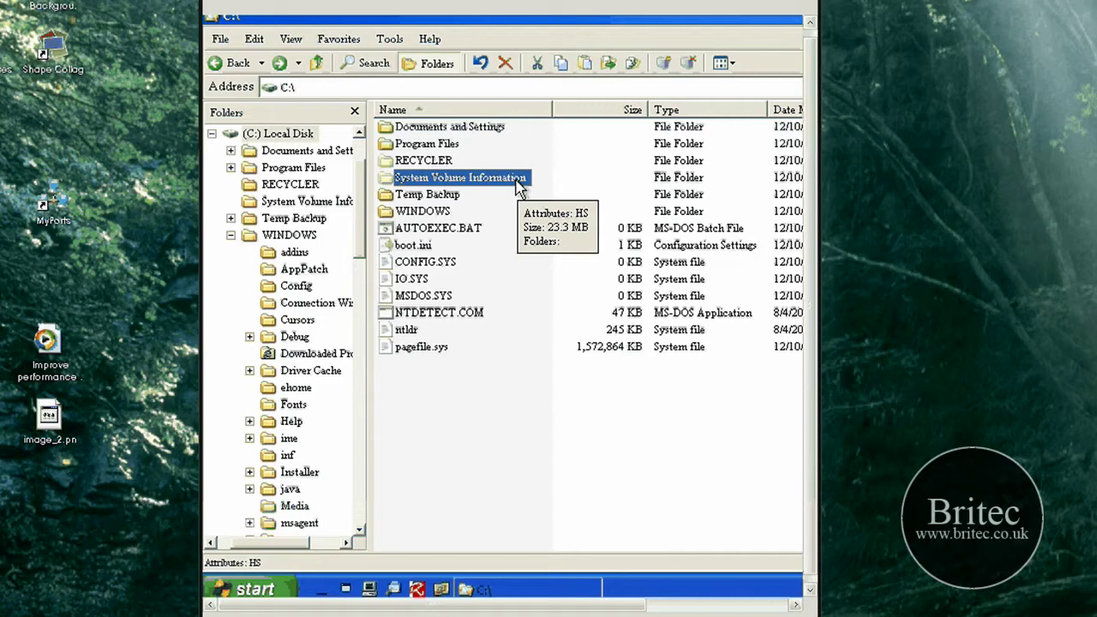
double_click(519, 179)
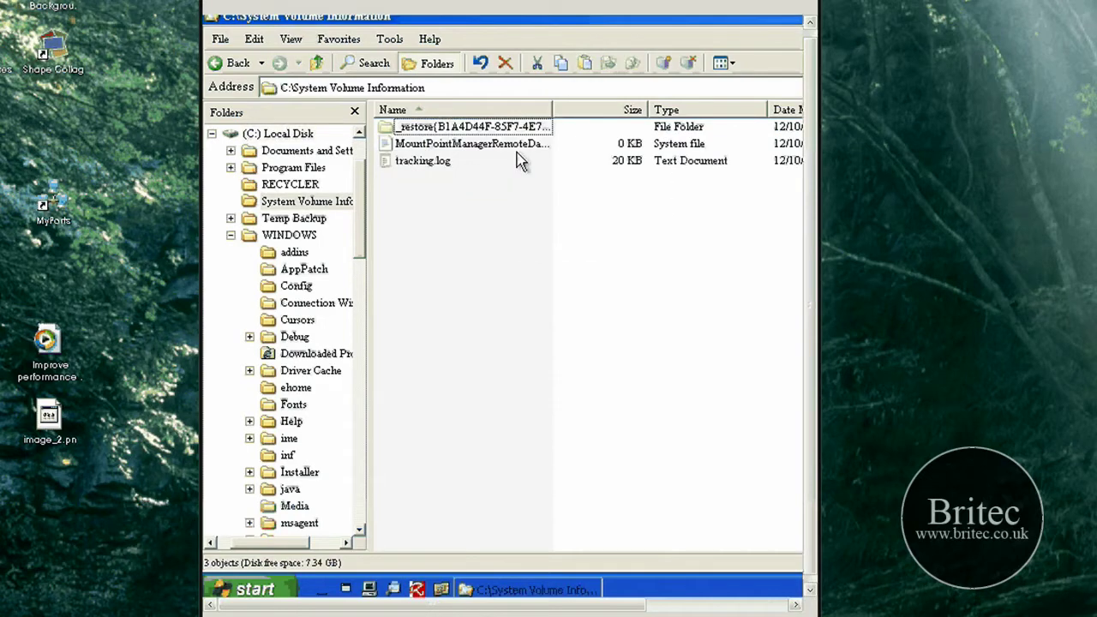
double_click(417, 129)
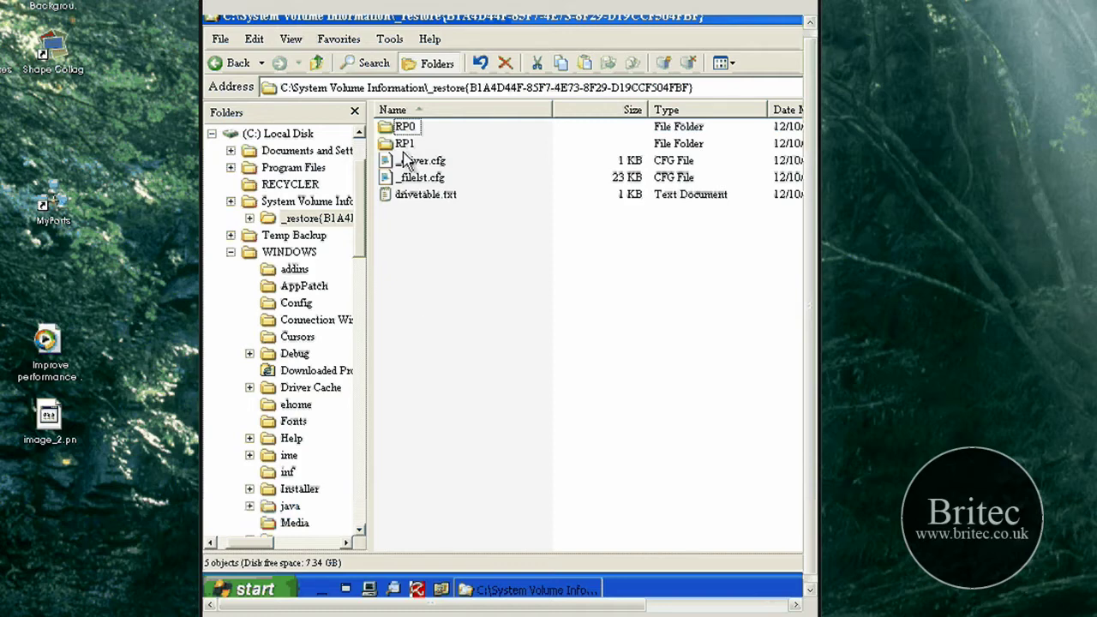
mouse_move(404, 150)
double_click(405, 144)
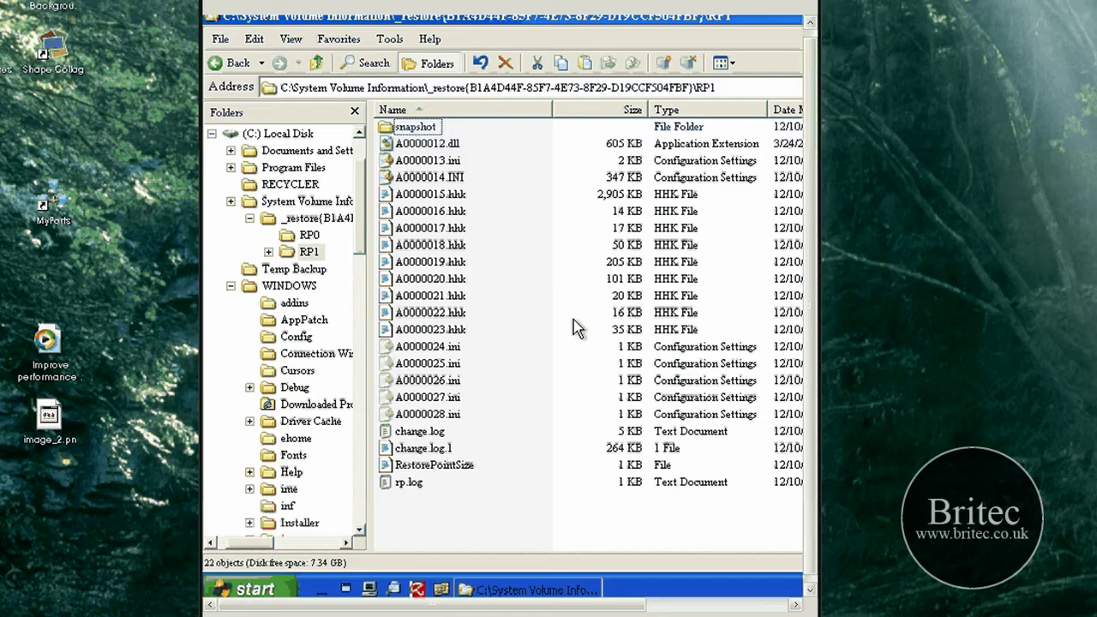
In RP1's snapshot folder, select the five hive files from _REGISTRY_MACHINE_SAM through _REGISTRY_USER_.DEFAULT and copy them.
double_click(416, 128)
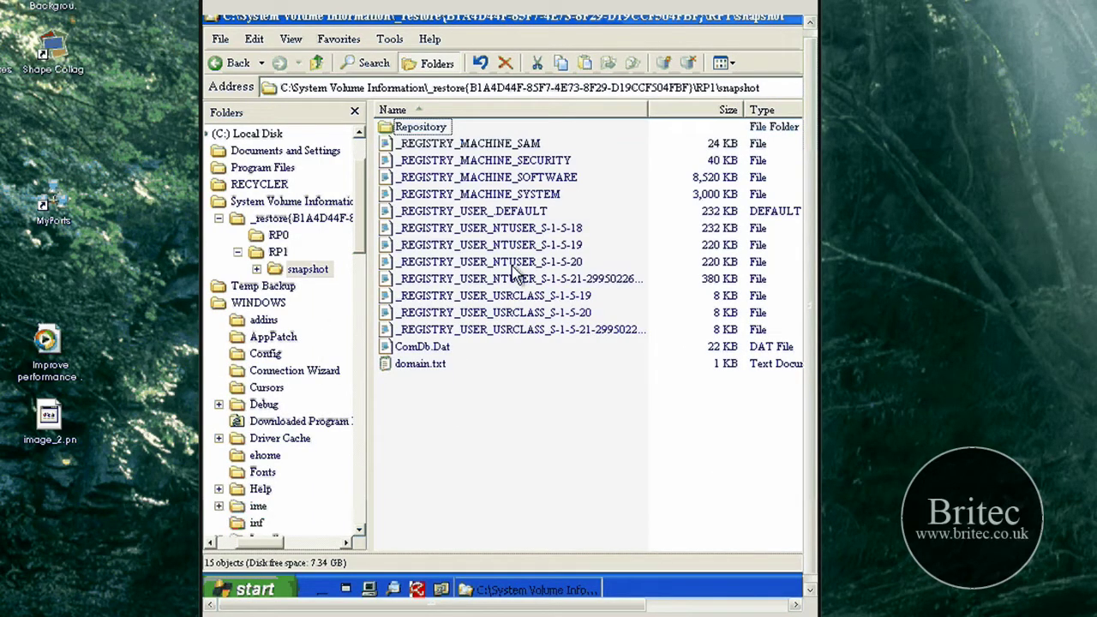
left_click(494, 146)
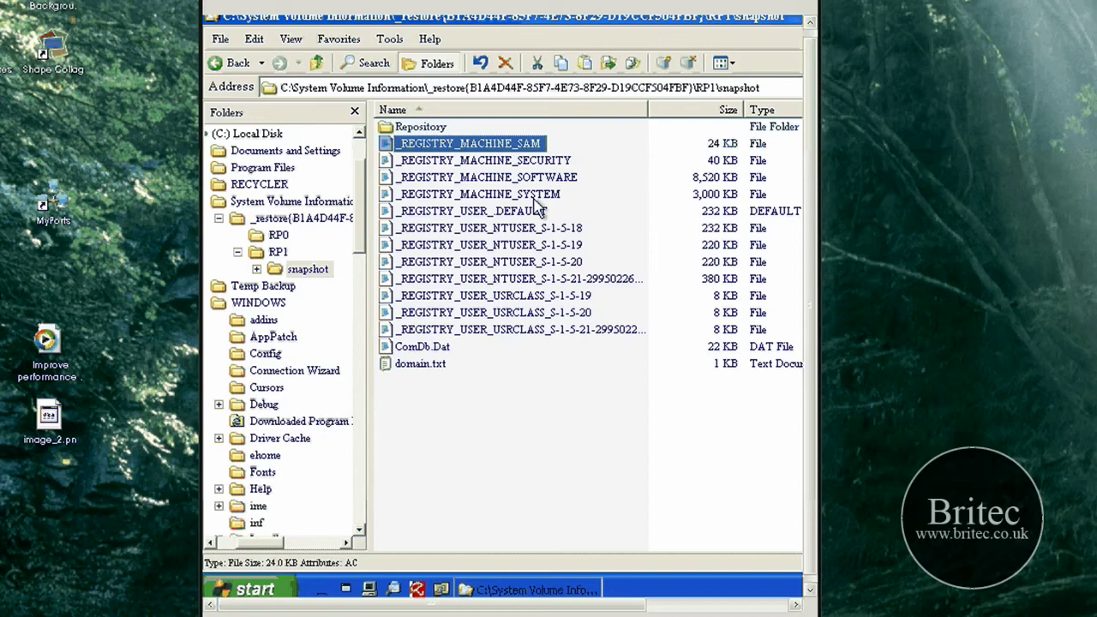
key("shift+Down")
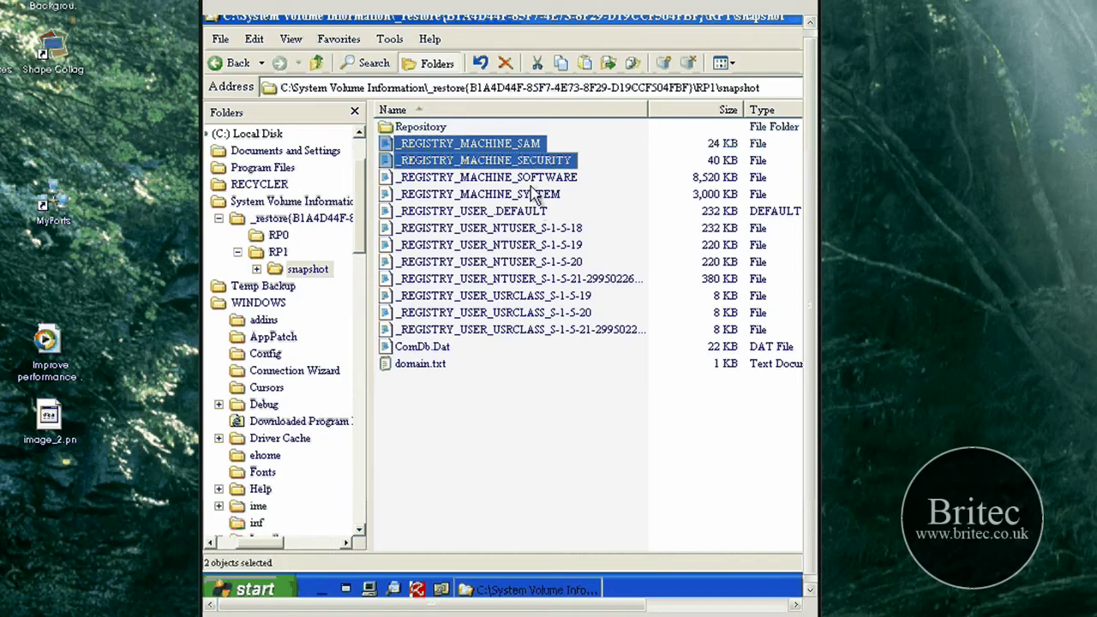
left_click(536, 211, "shift")
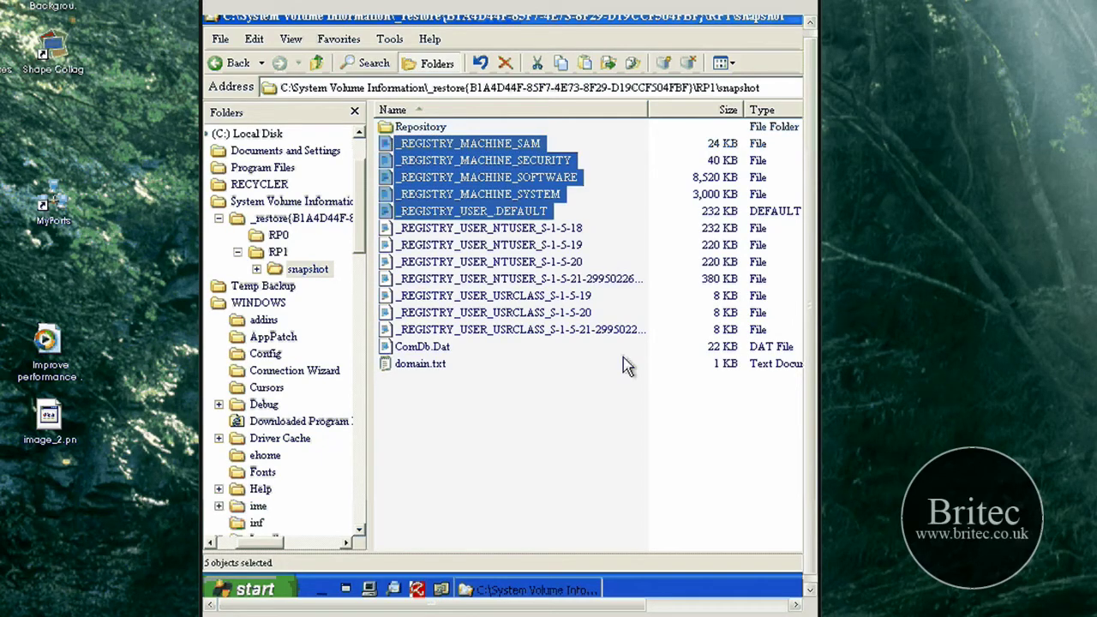
right_click(518, 189)
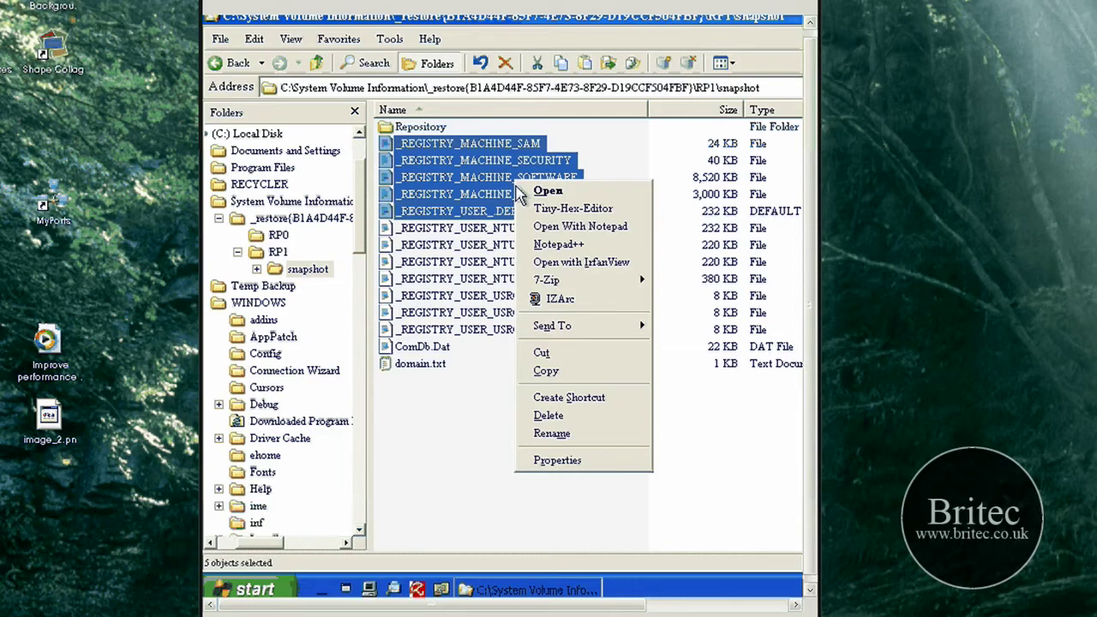
left_click(227, 73)
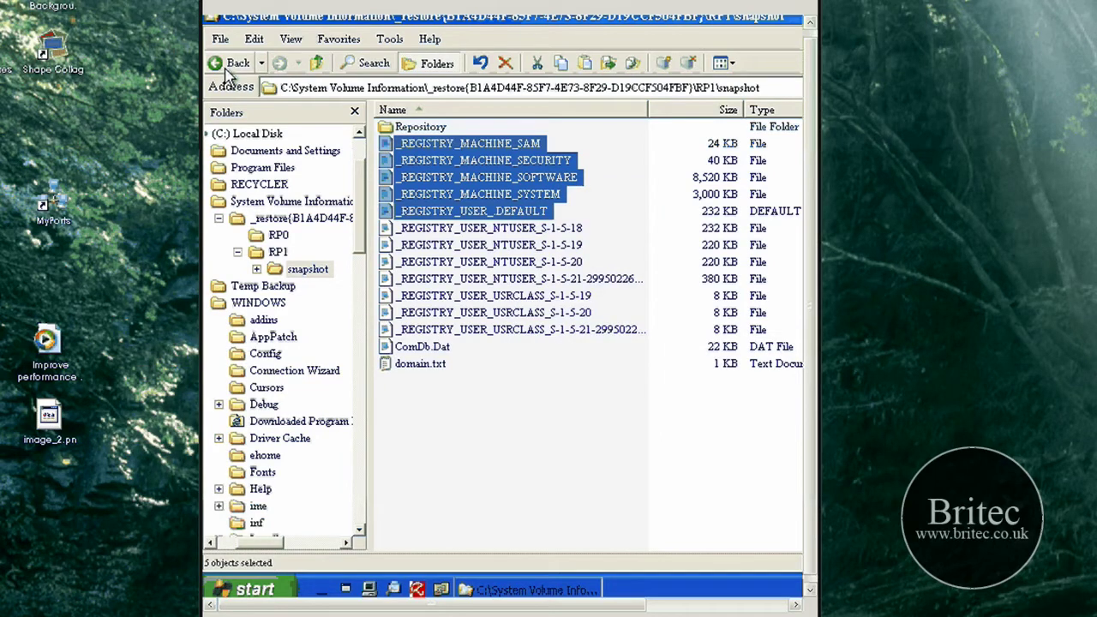
Go back to C:\ and browse into WINDOWS\system32\config.
left_click(231, 64)
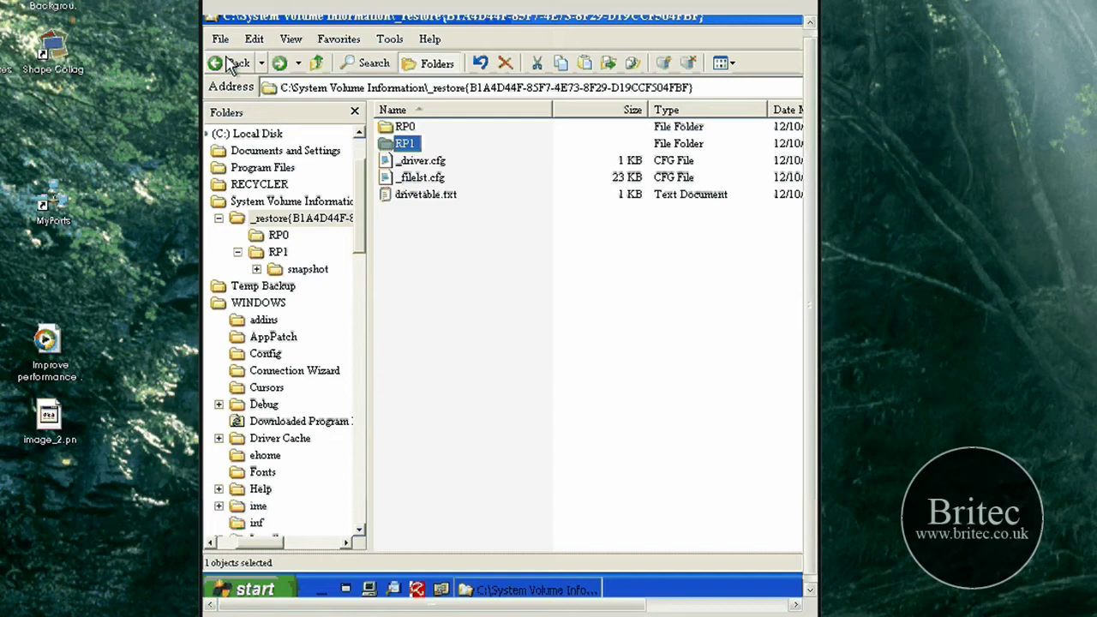
left_click(226, 65)
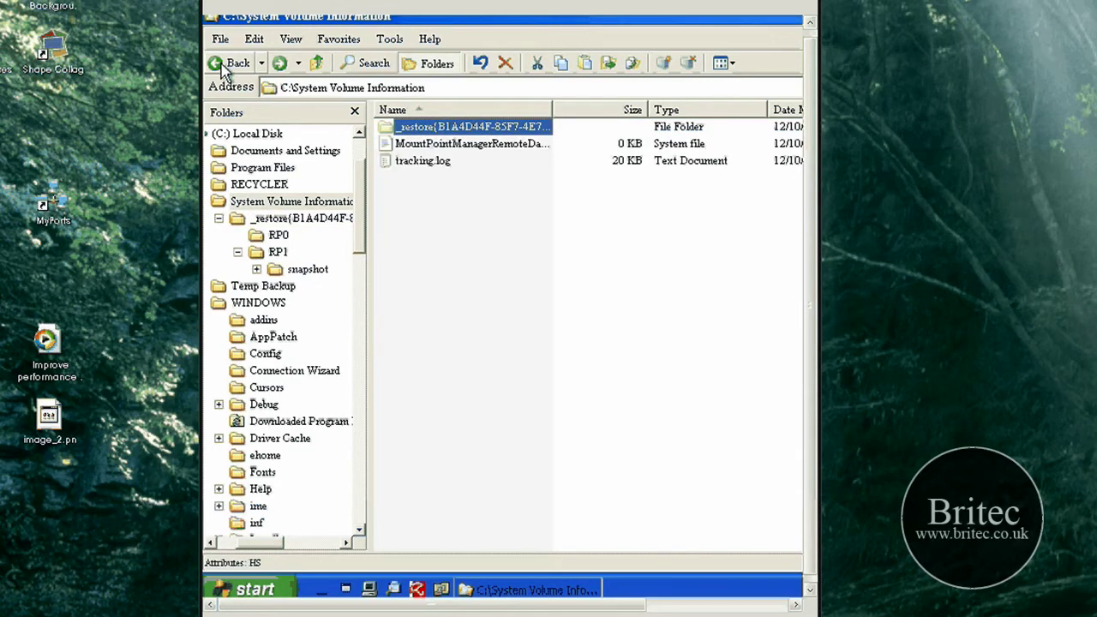
left_click(224, 68)
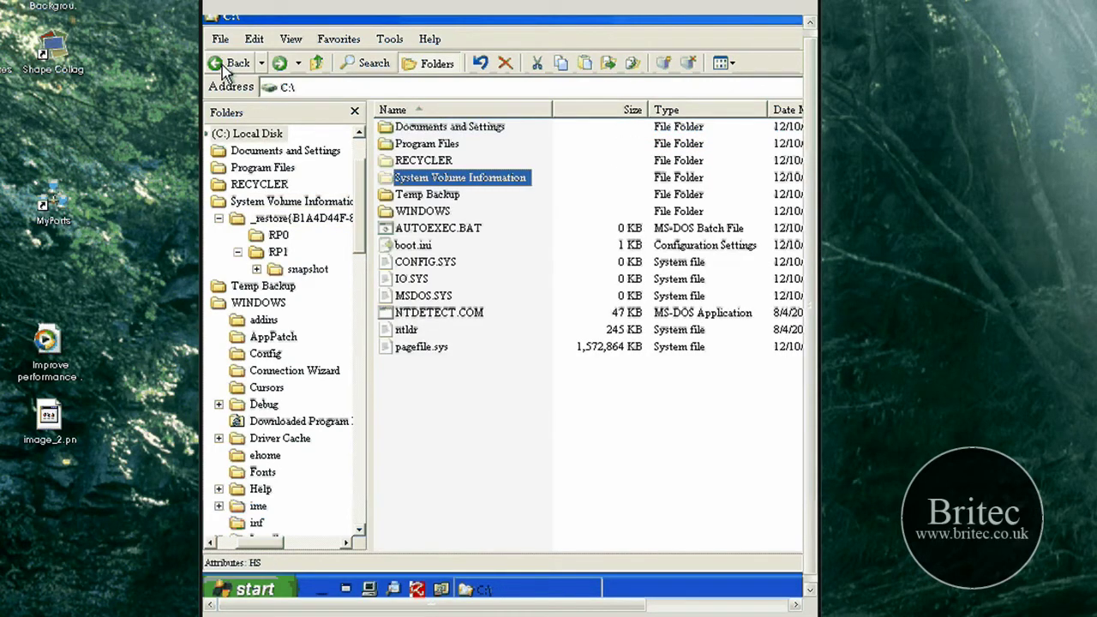
double_click(422, 210)
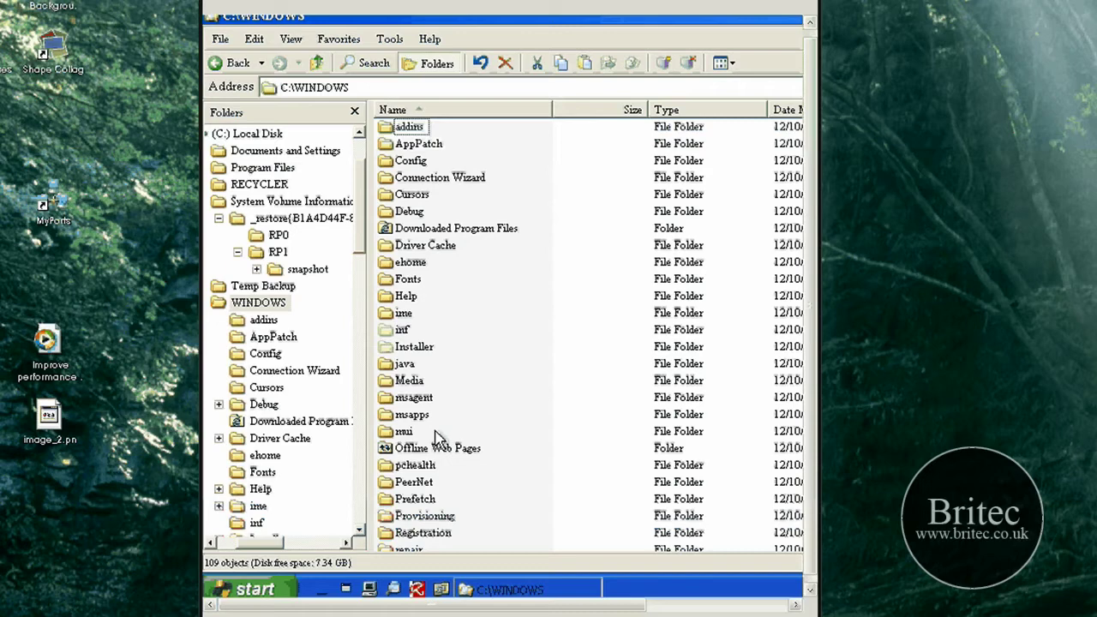
scroll(442, 436, "down", 2)
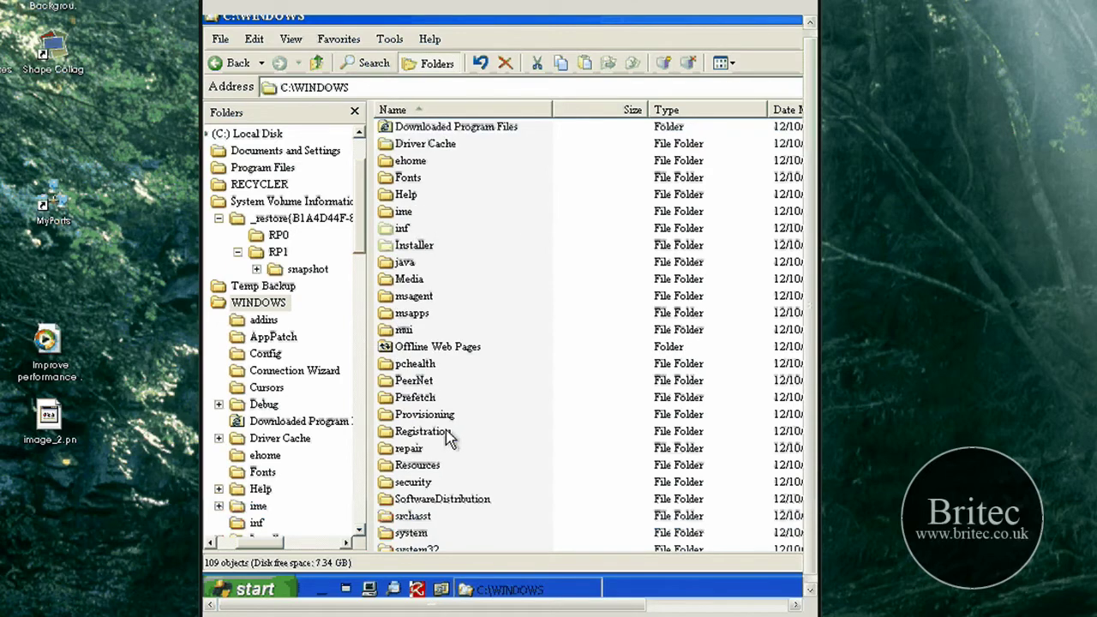
scroll(447, 437, "down", 1)
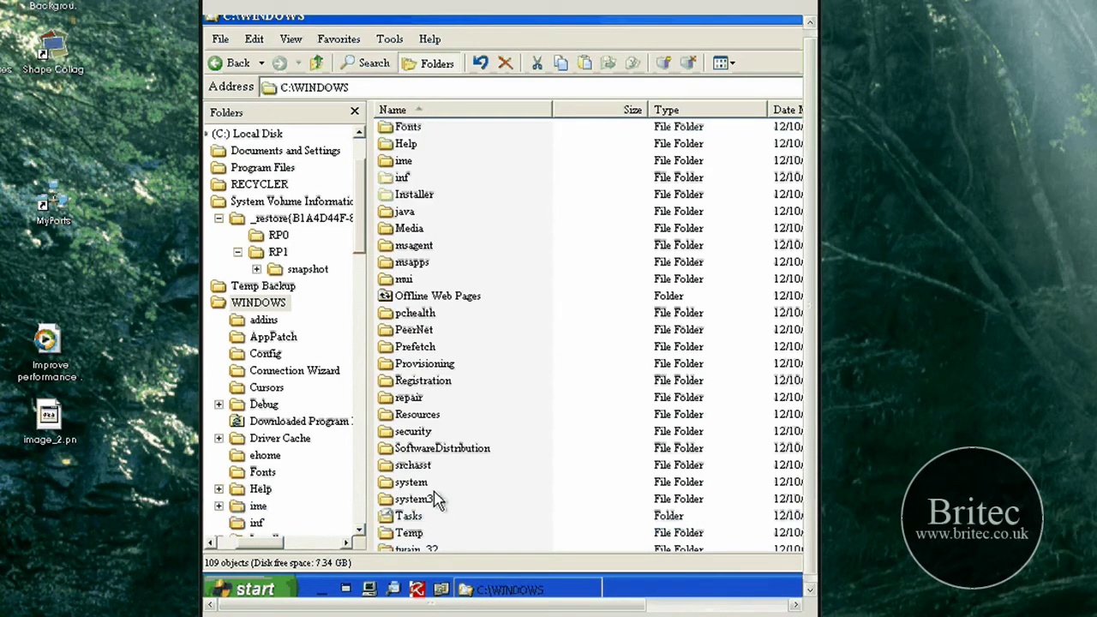
double_click(411, 498)
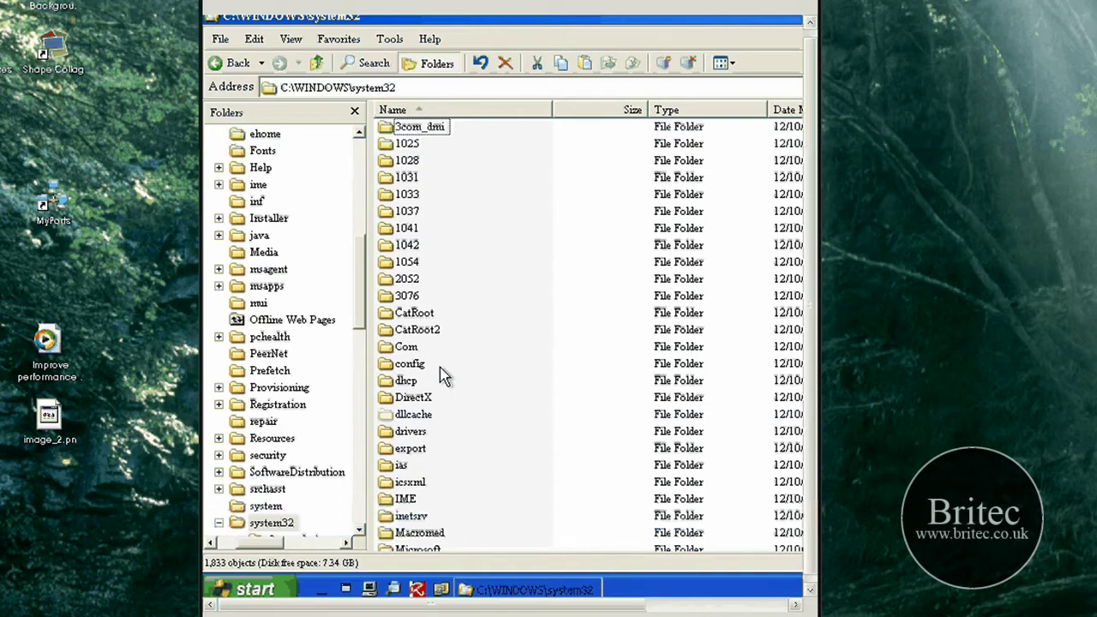
double_click(439, 367)
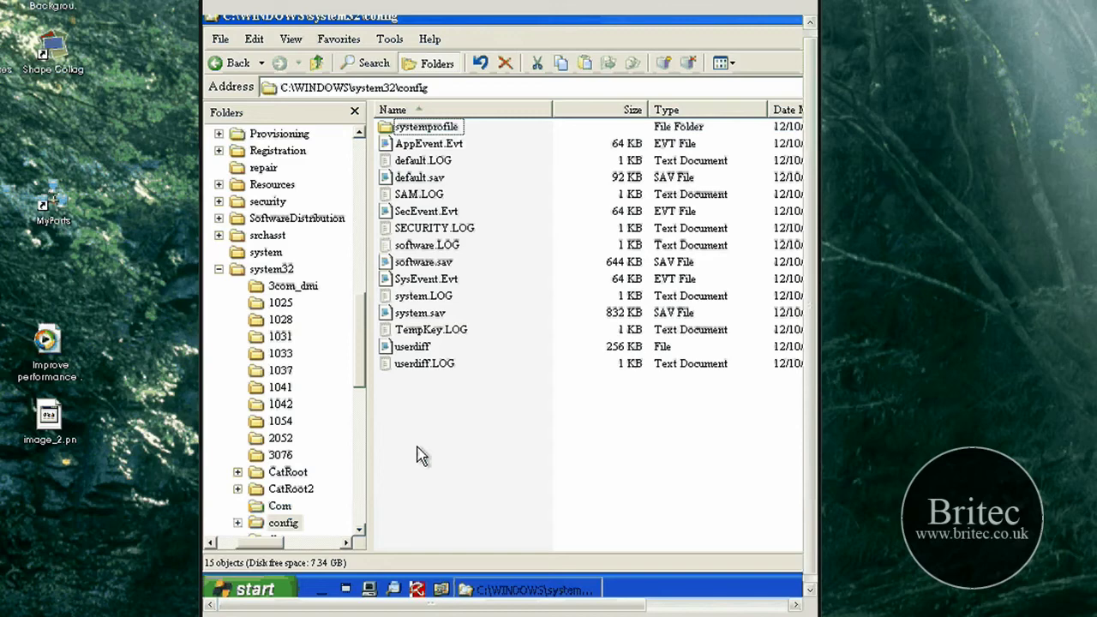
Paste the five snapshot registry files into config and widen the Name column to show full names.
right_click(419, 446)
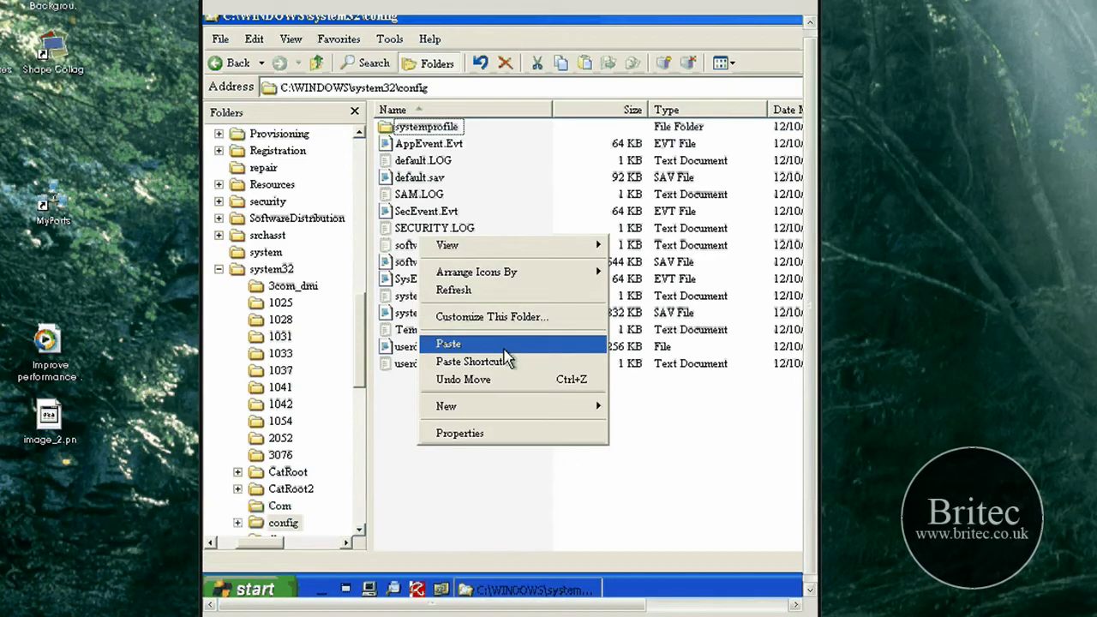
left_click(448, 344)
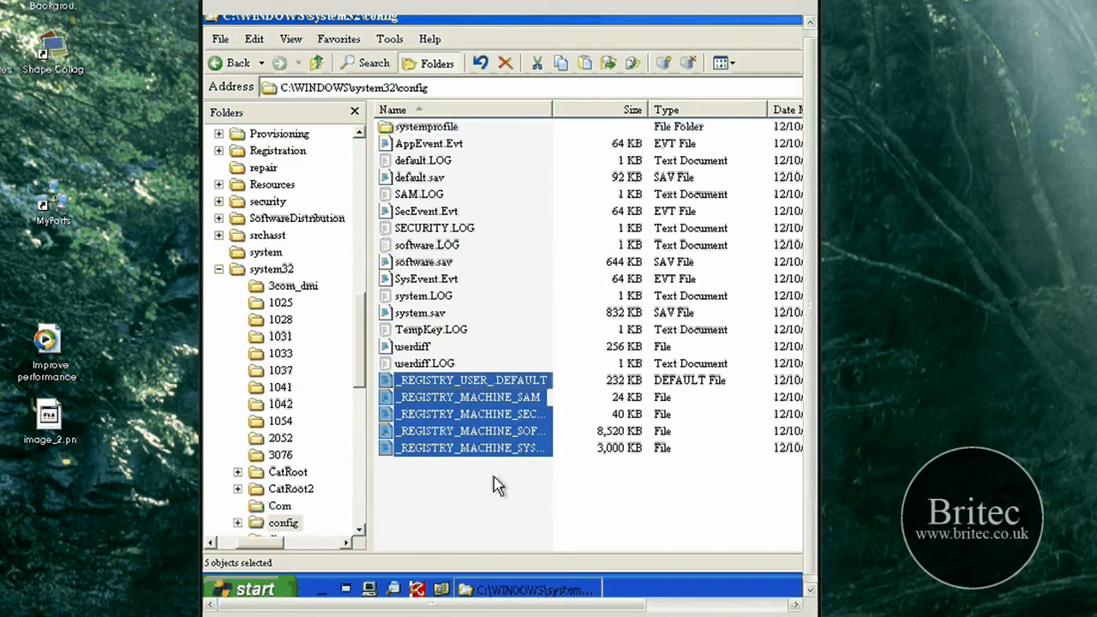
left_click(497, 485)
left_click_drag(553, 109, 632, 112)
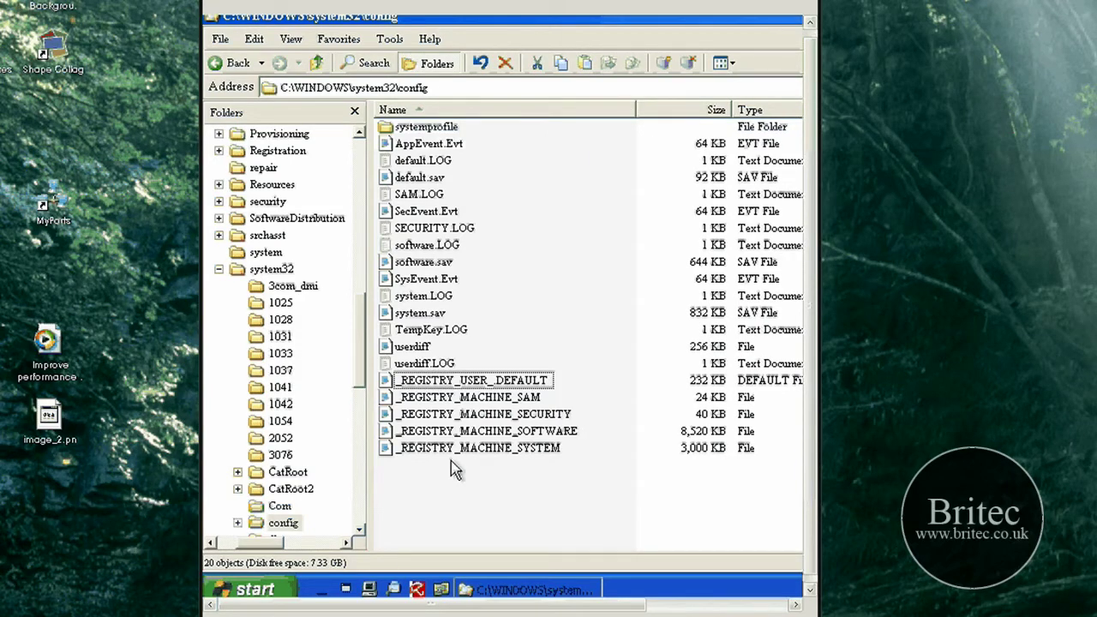
Rename _REGISTRY_USER_.DEFAULT to DEFAULT by deleting the _REGISTRY_USER_ prefix.
right_click(441, 383)
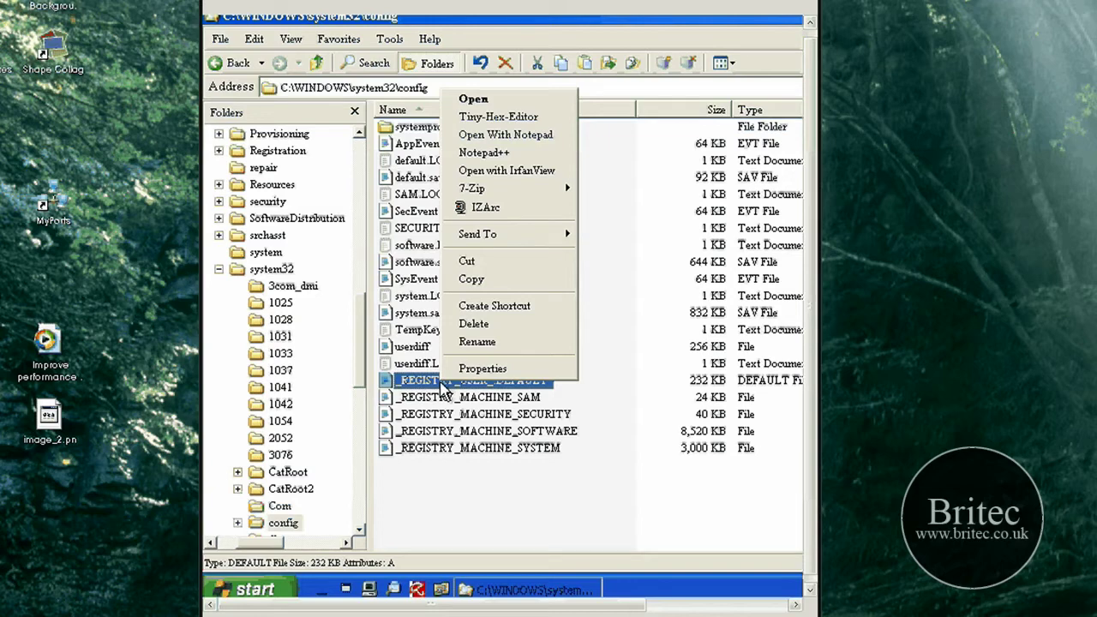
left_click(477, 341)
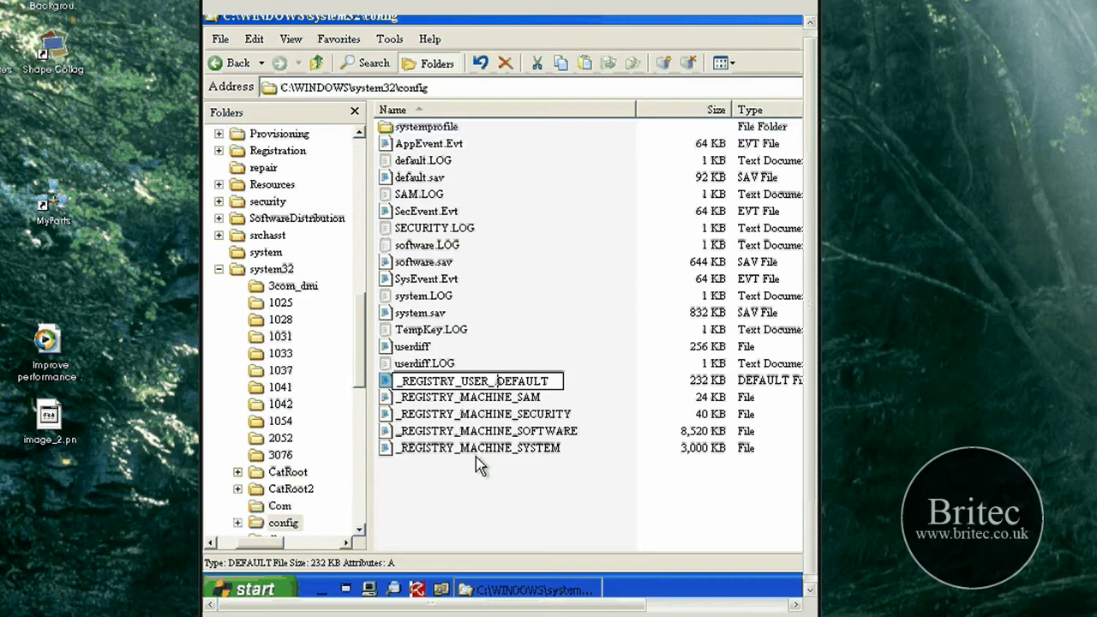
key("shift+Home")
key("BackSpace")
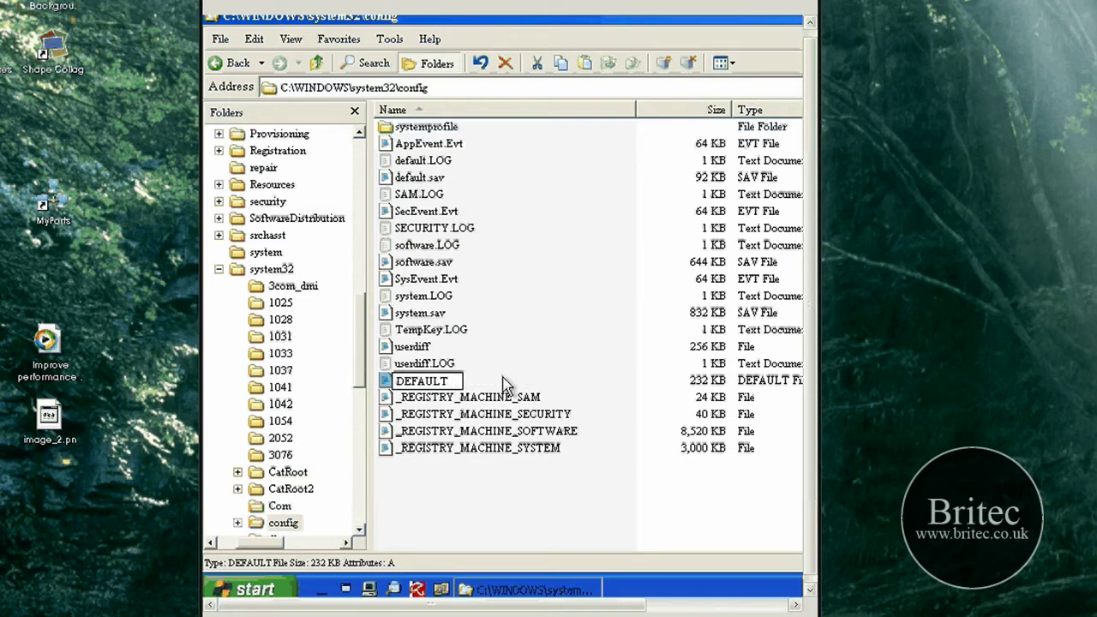
left_click(465, 399)
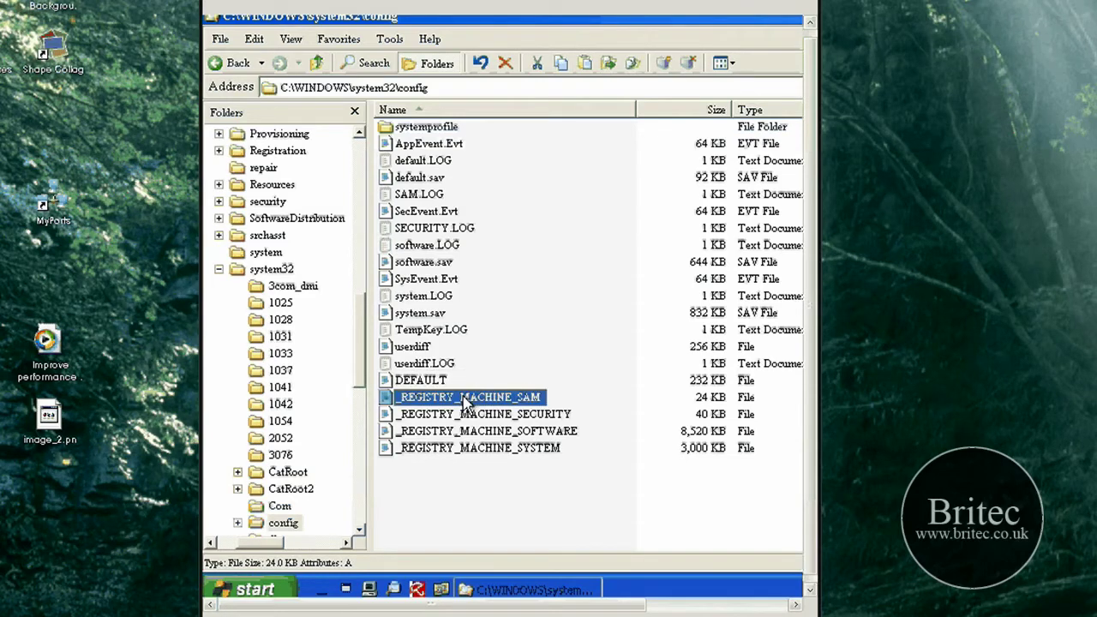
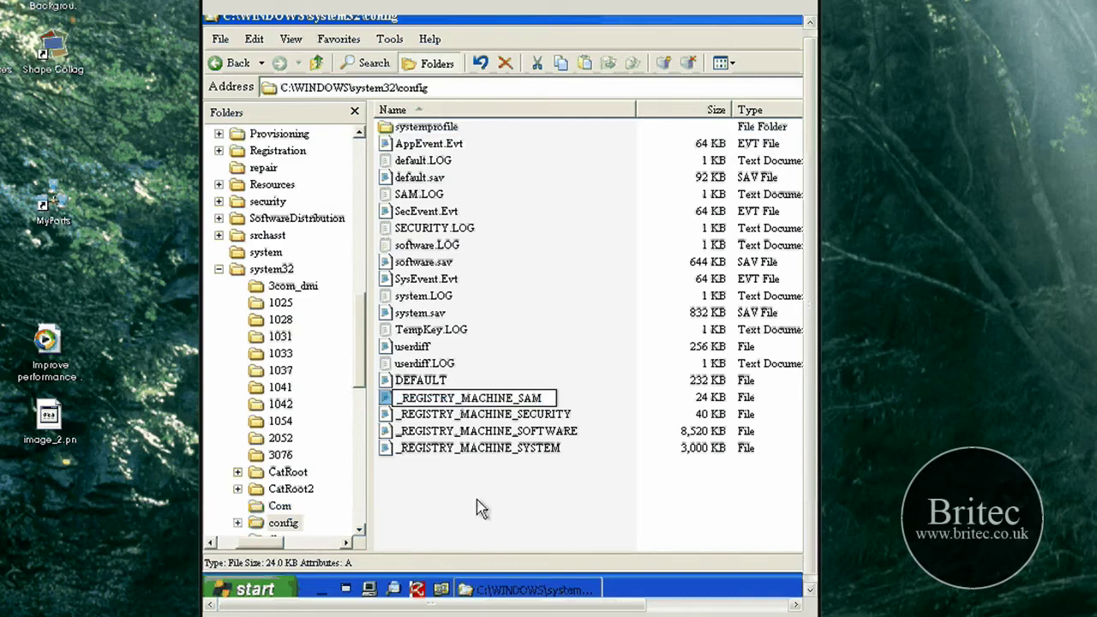
Finish renaming the first hive to SAM, then rename _REGISTRY_MACHINE_SECURITY to SECURITY.
key("shift+Home")
key("BackSpace")
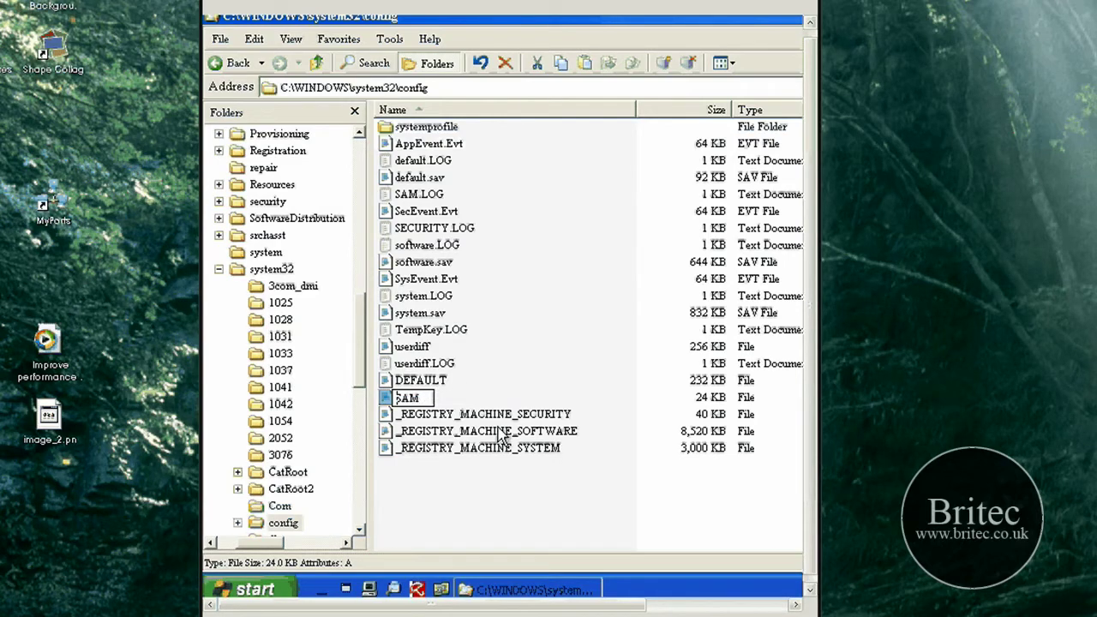
right_click(494, 413)
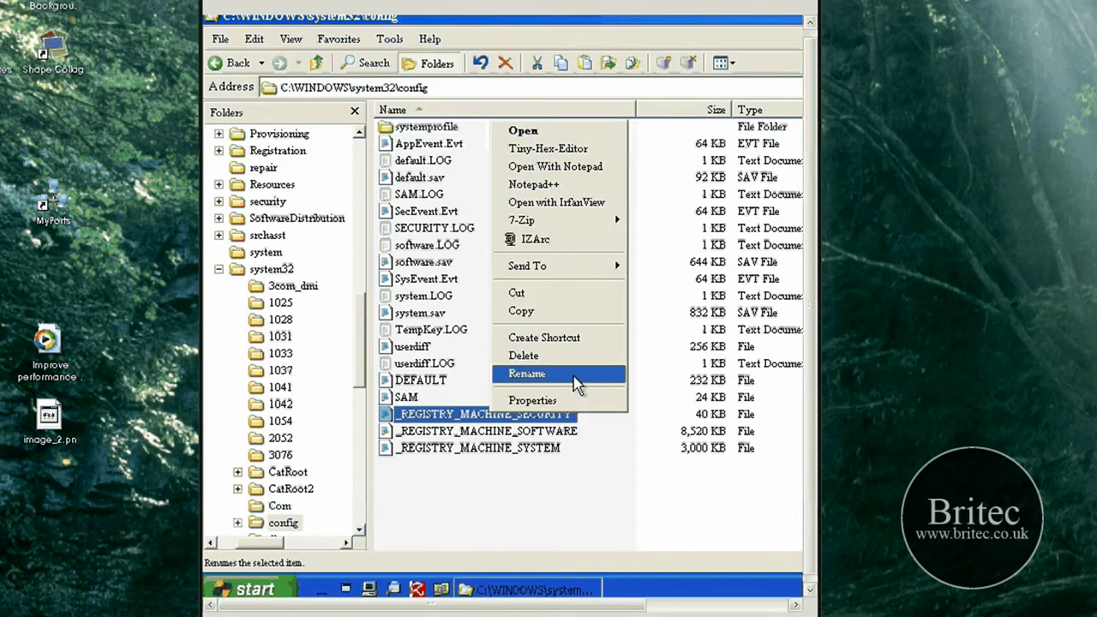
left_click(575, 375)
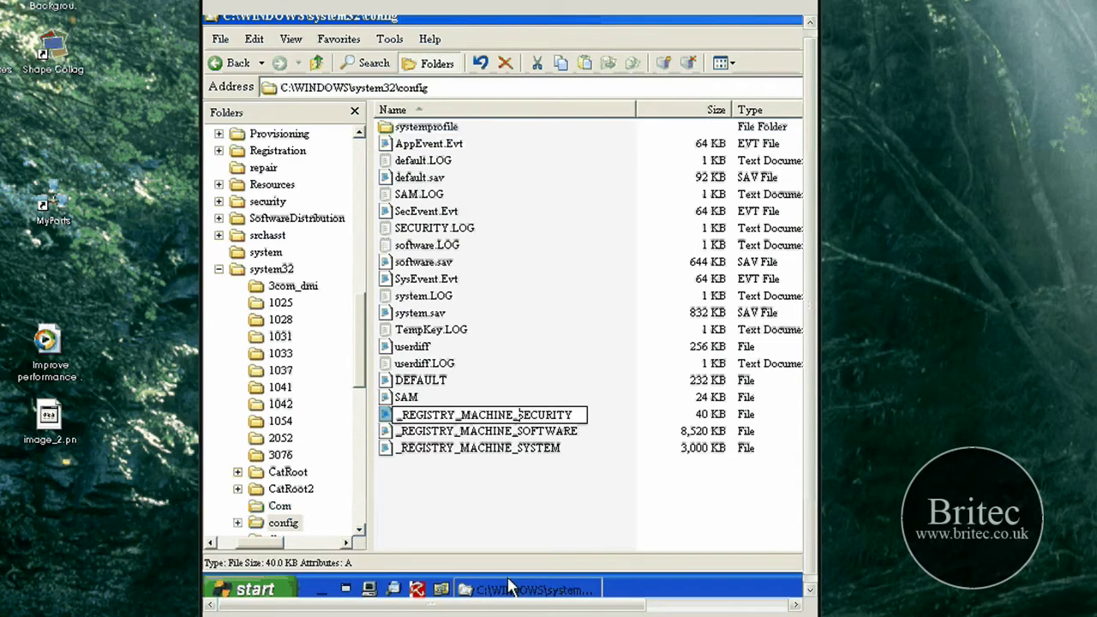
key("BackSpace")
key("BackSpace")
key("BackSpace")
key("BackSpace")
key("BackSpace")
key("BackSpace")
key("BackSpace")
key("BackSpace")
key("BackSpace")
key("BackSpace")
key("BackSpace")
key("BackSpace")
key("BackSpace")
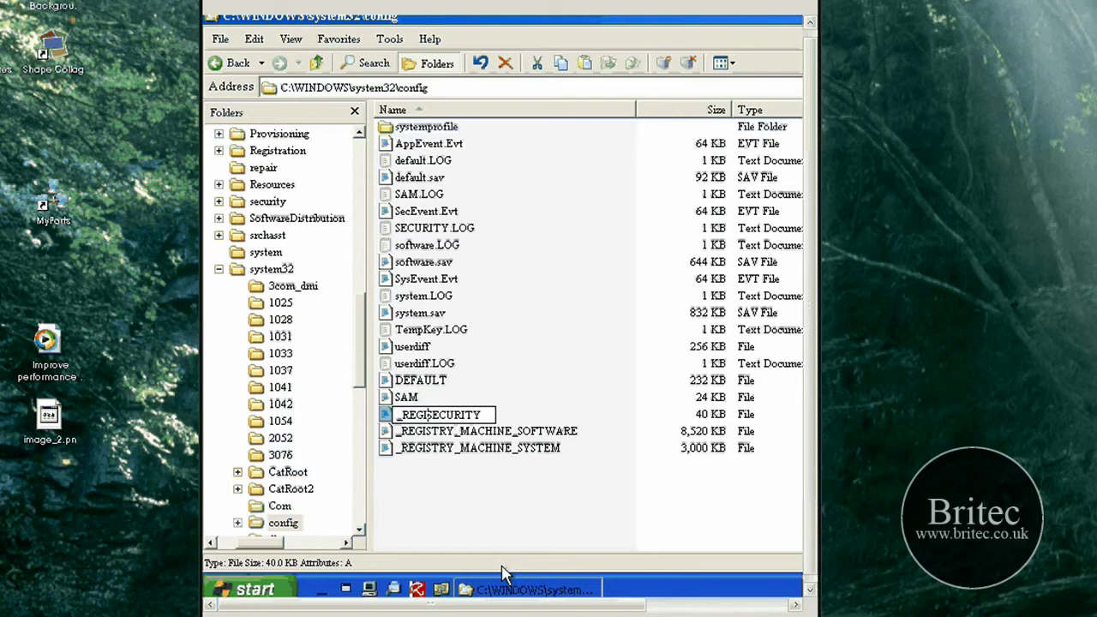
key("shift+Home")
key("BackSpace")
key("Return")
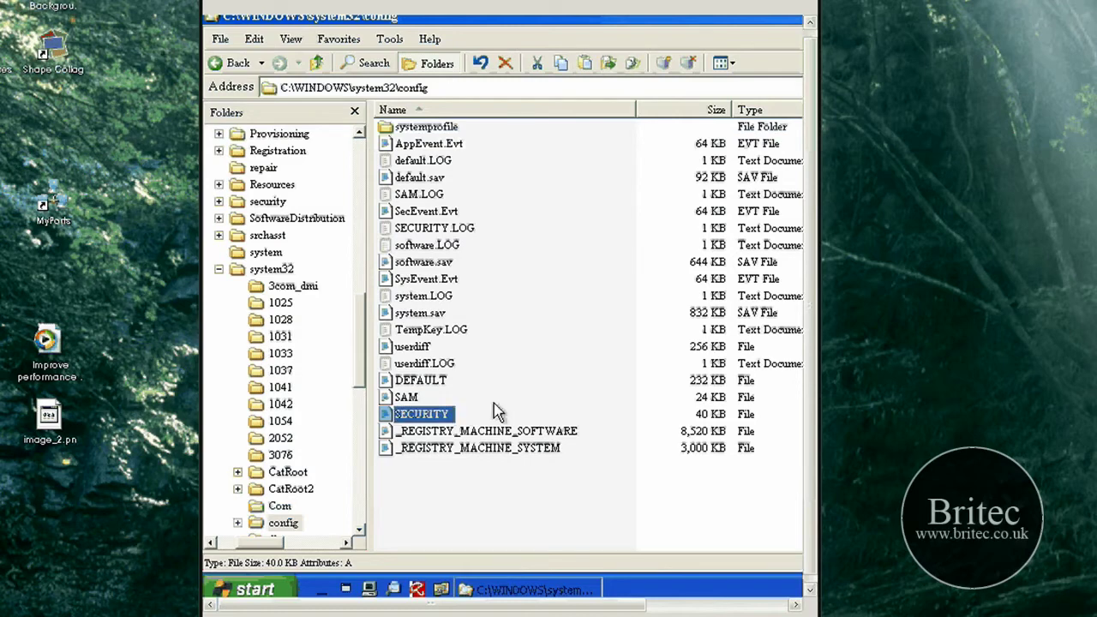
Rename _REGISTRY_MACHINE_SOFTWARE to SOFTWARE and _REGISTRY_MACHINE_SYSTEM to SYSTEM.
left_click(515, 431)
key("F2")
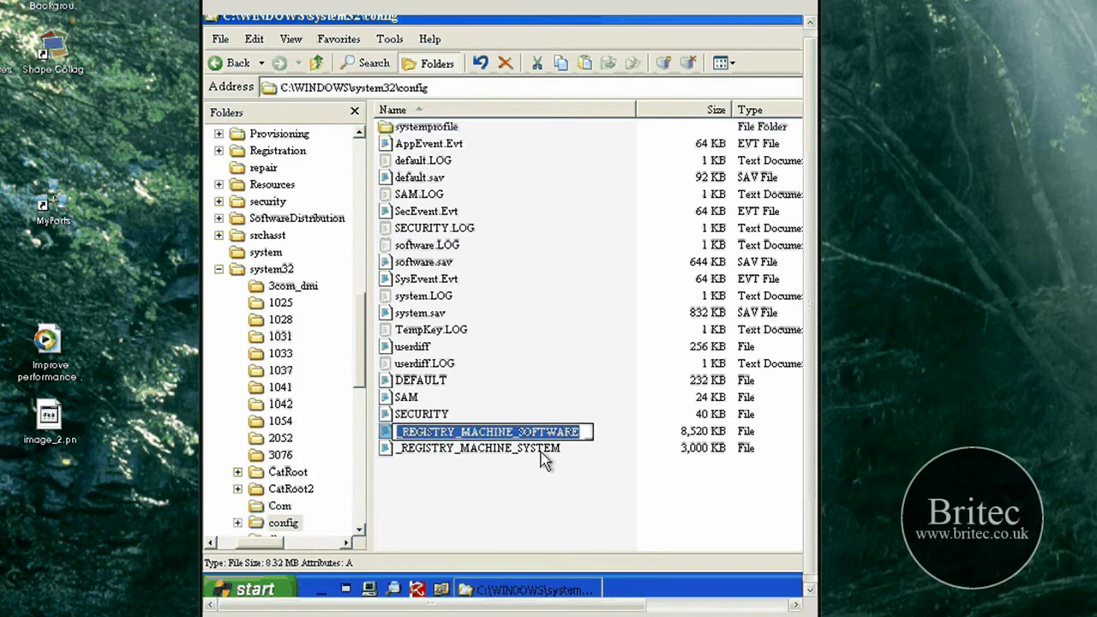
key("End")
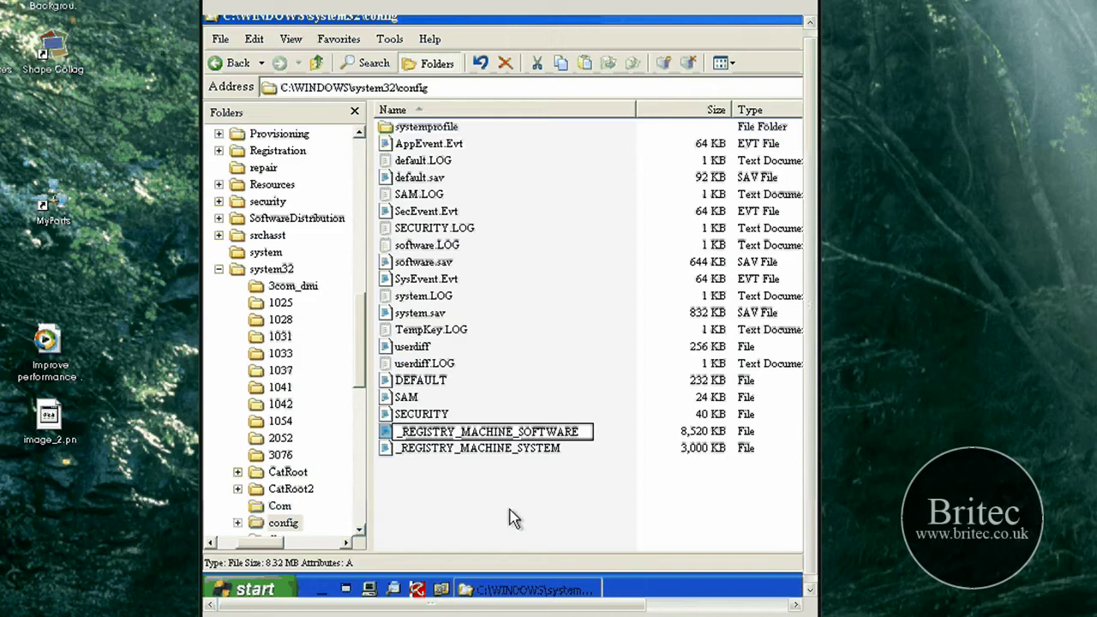
key("BackSpace")
key("BackSpace")
key("BackSpace")
key("BackSpace")
key("BackSpace")
key("BackSpace")
key("BackSpace")
key("BackSpace")
key("BackSpace")
key("BackSpace")
key("BackSpace")
key("BackSpace")
key("BackSpace")
key("BackSpace")
key("BackSpace")
key("BackSpace")
key("BackSpace")
key("BackSpace")
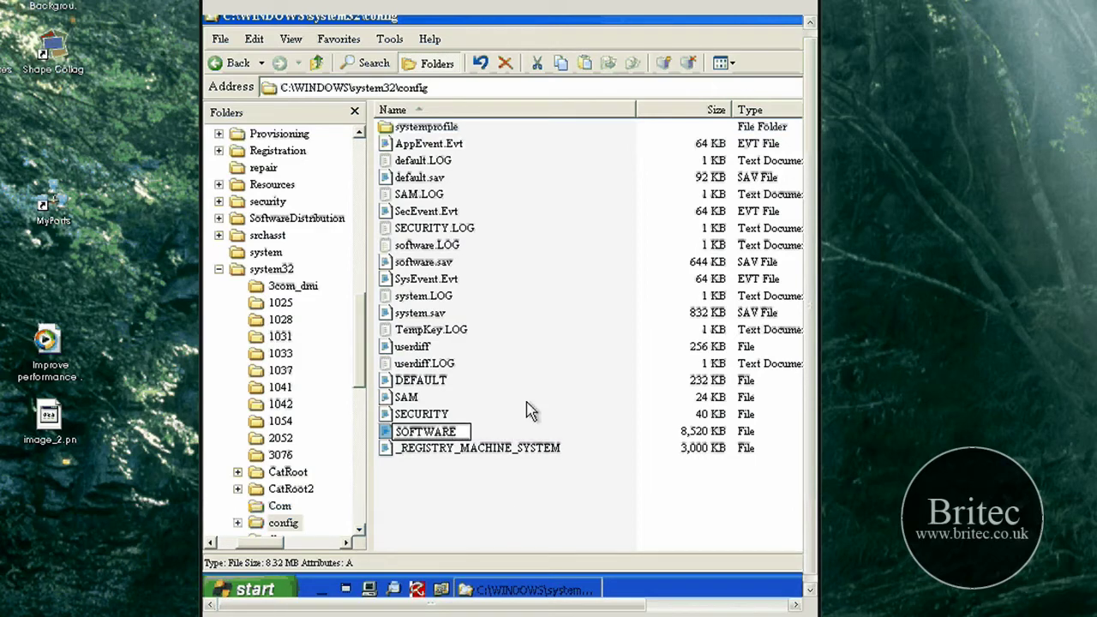
right_click(513, 446)
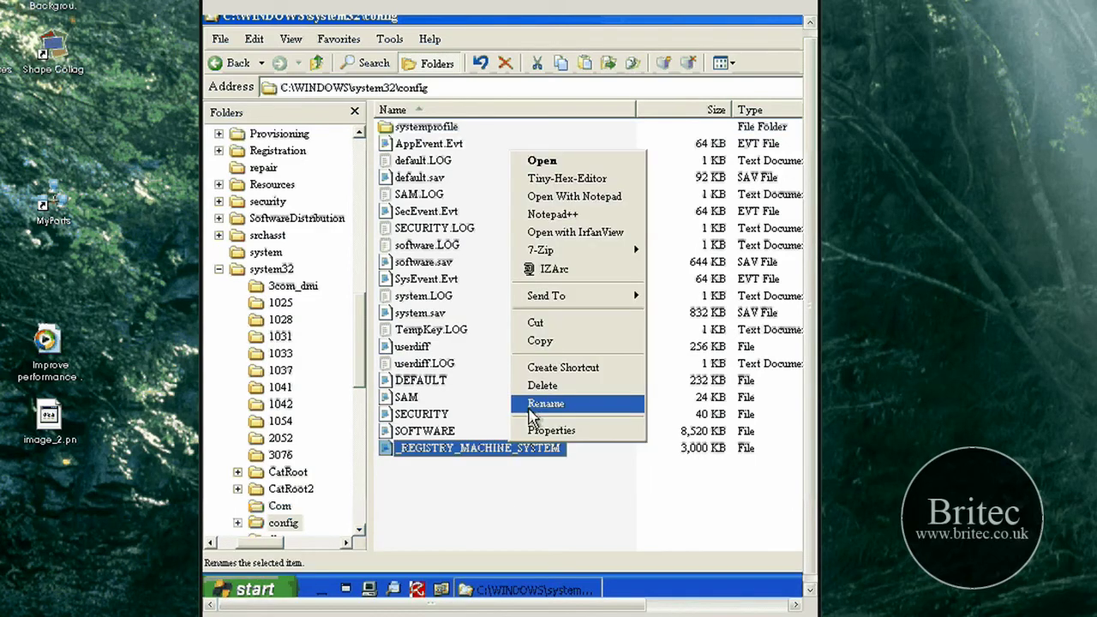
left_click(546, 403)
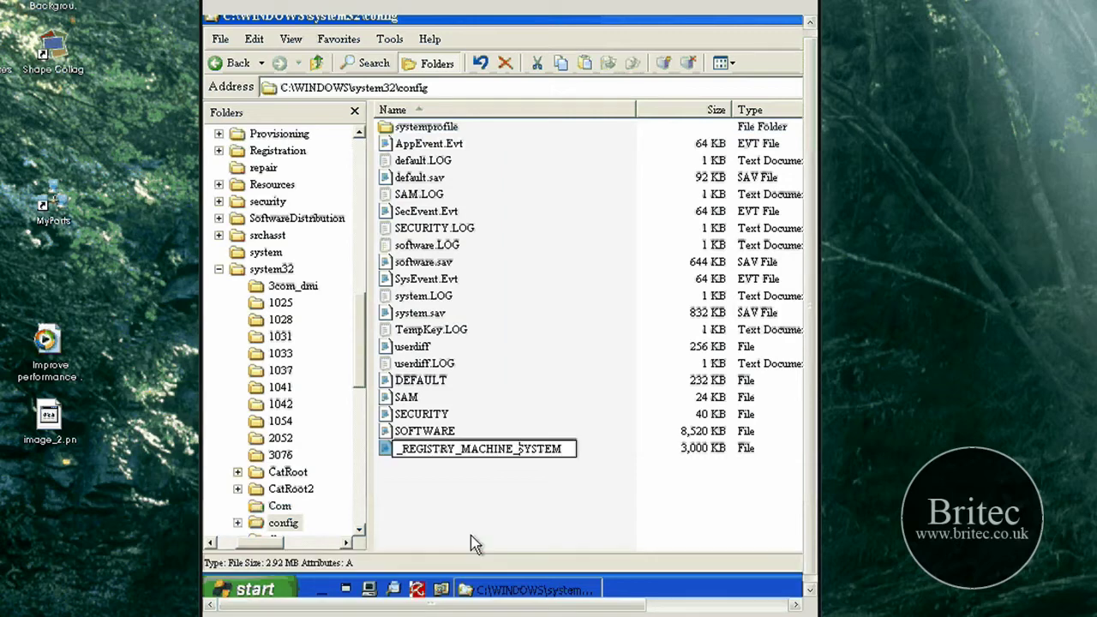
key("BackSpace")
key("BackSpace")
key("BackSpace")
key("BackSpace")
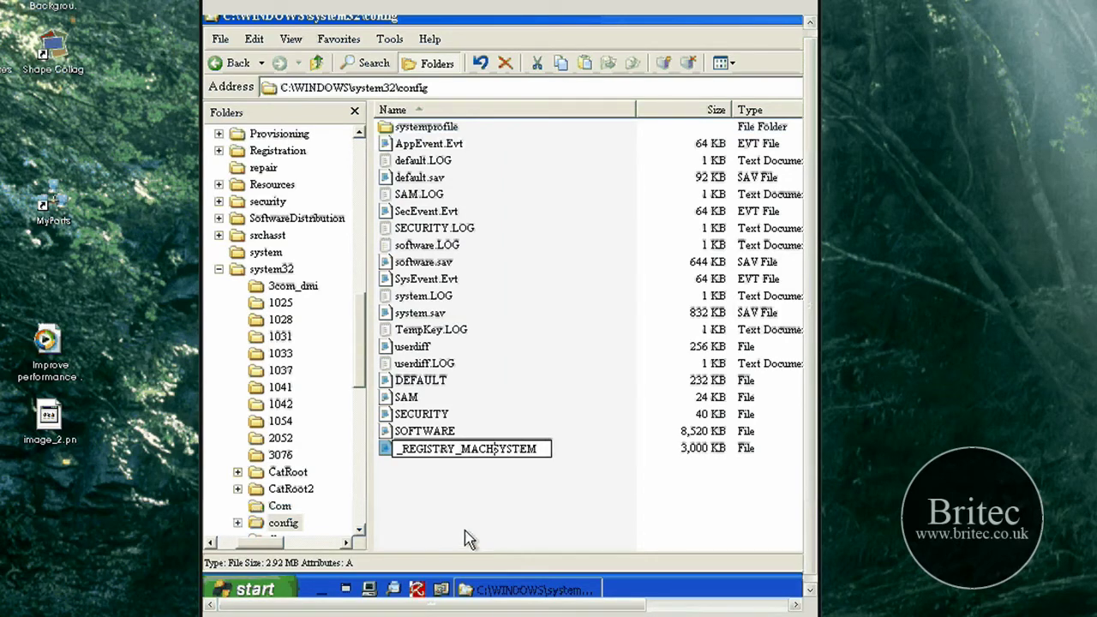
key("BackSpace")
key("BackSpace")
key("BackSpace")
key("BackSpace")
key("BackSpace")
key("BackSpace")
key("BackSpace")
key("BackSpace")
key("BackSpace")
key("BackSpace")
key("BackSpace")
key("BackSpace")
key("BackSpace")
key("BackSpace")
left_click(509, 534)
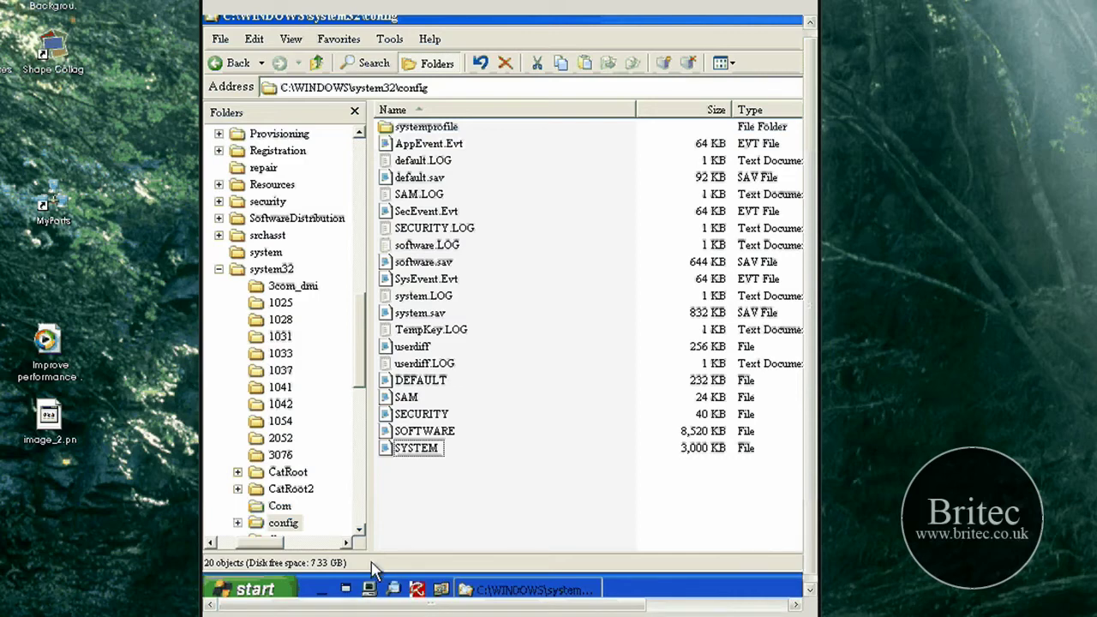
Open and dismiss the guest's Start menu twice without choosing anything.
left_click(280, 588)
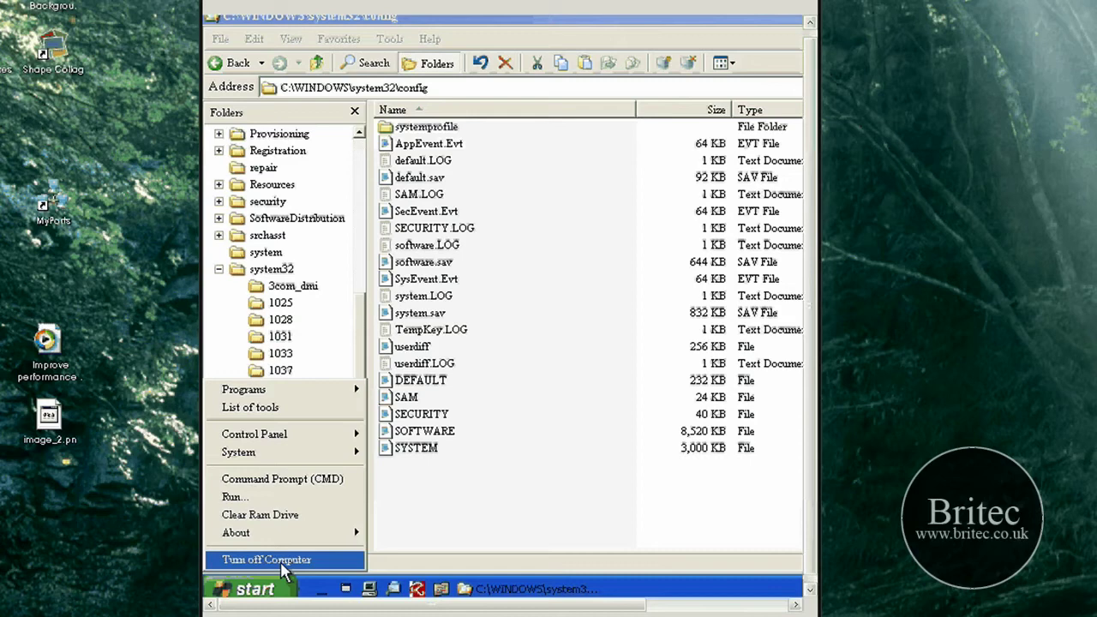
left_click(282, 562)
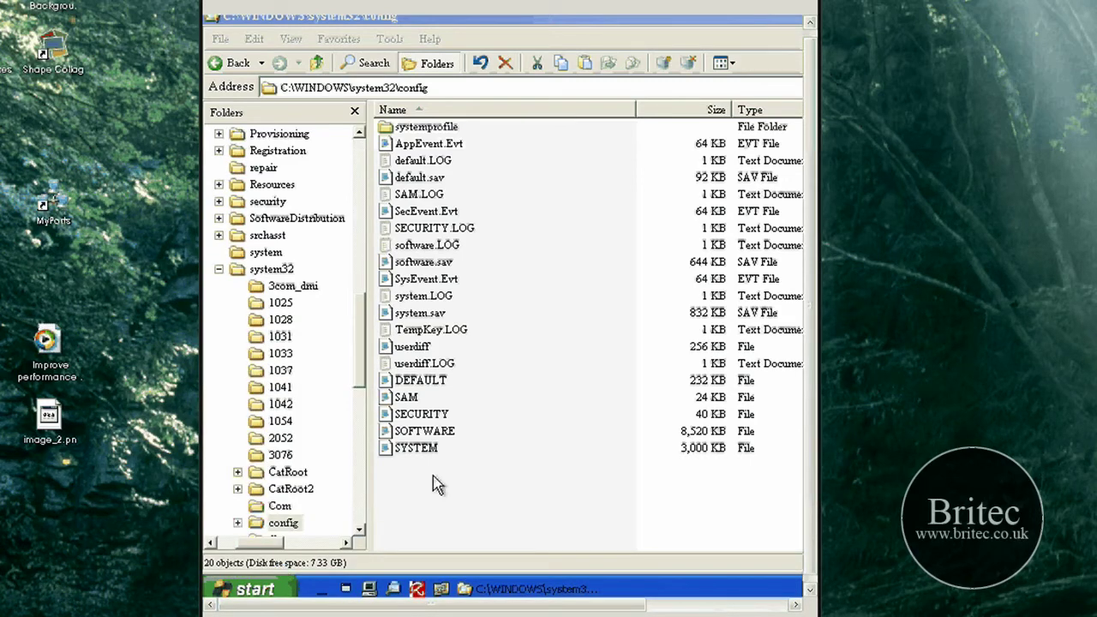
left_click(257, 589)
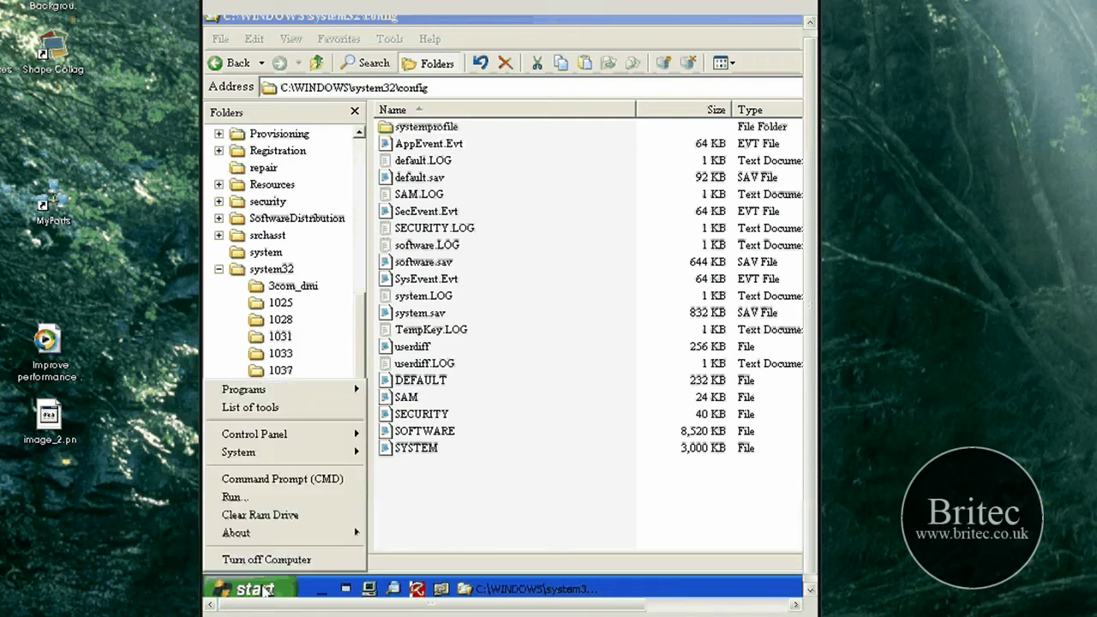
left_click(257, 588)
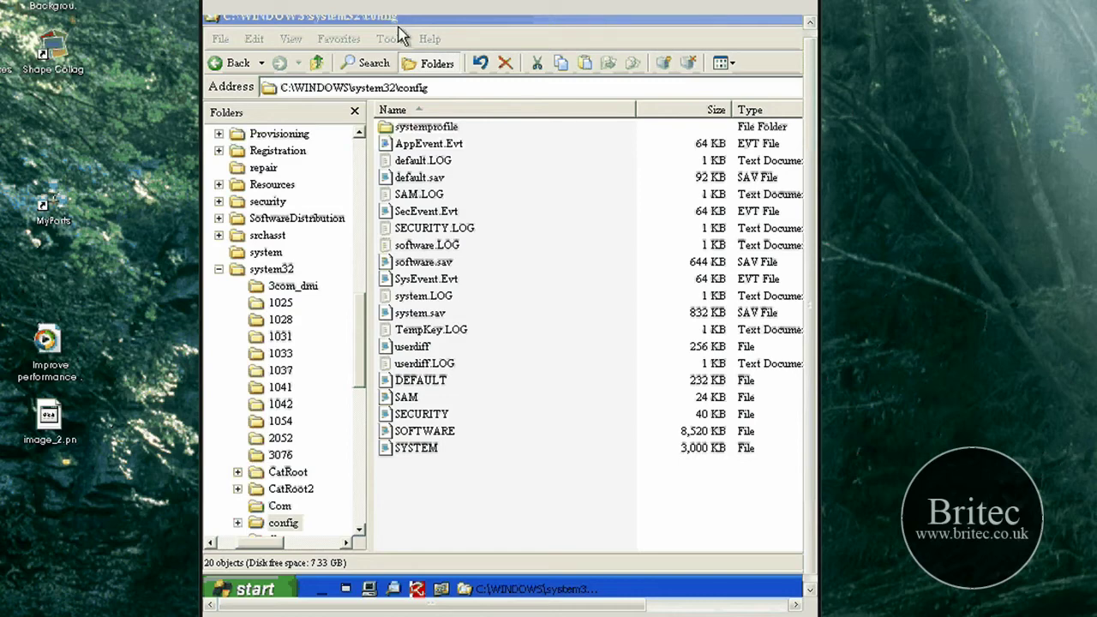
Reset the virtual machine from VirtualBox's Machine menu and confirm the reset.
key("ctrl+shift+Escape")
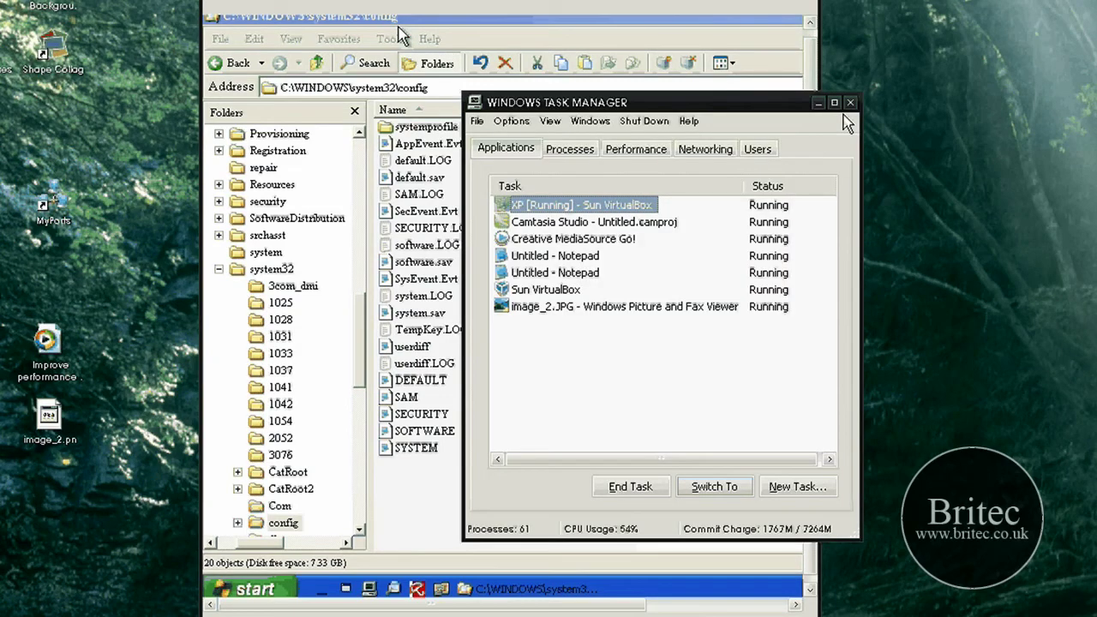
left_click(850, 102)
key("ctrl+Home")
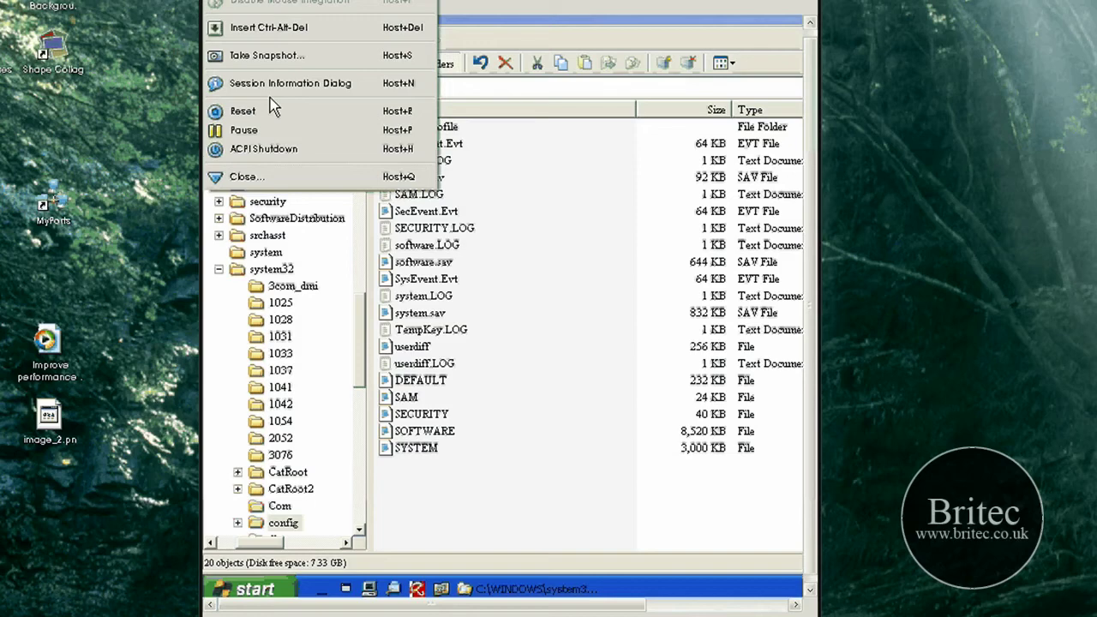
left_click(257, 111)
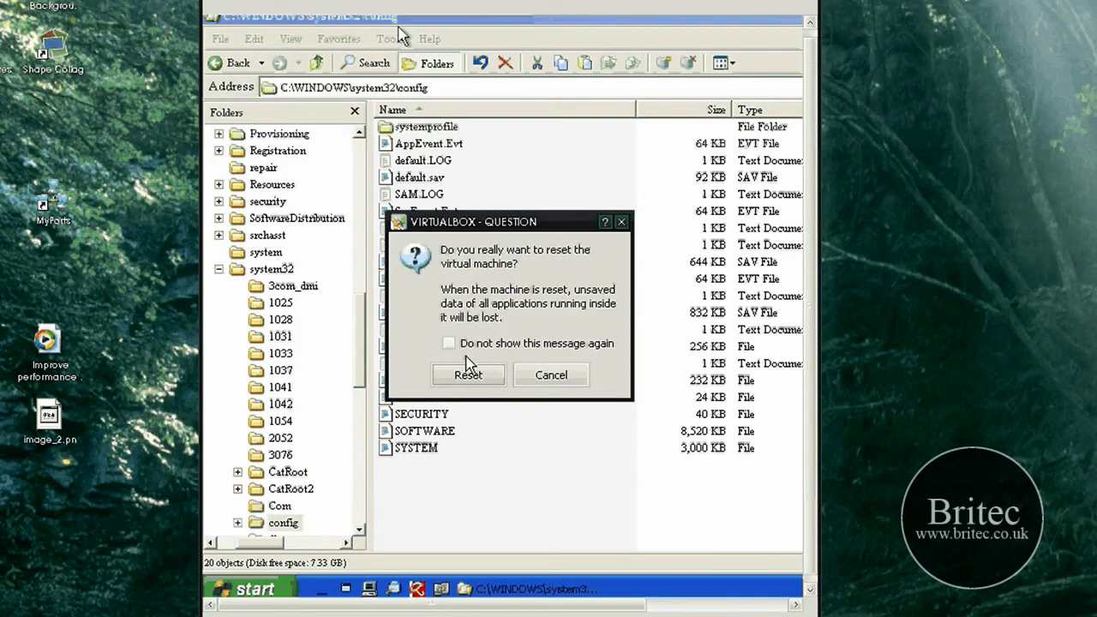
left_click(468, 371)
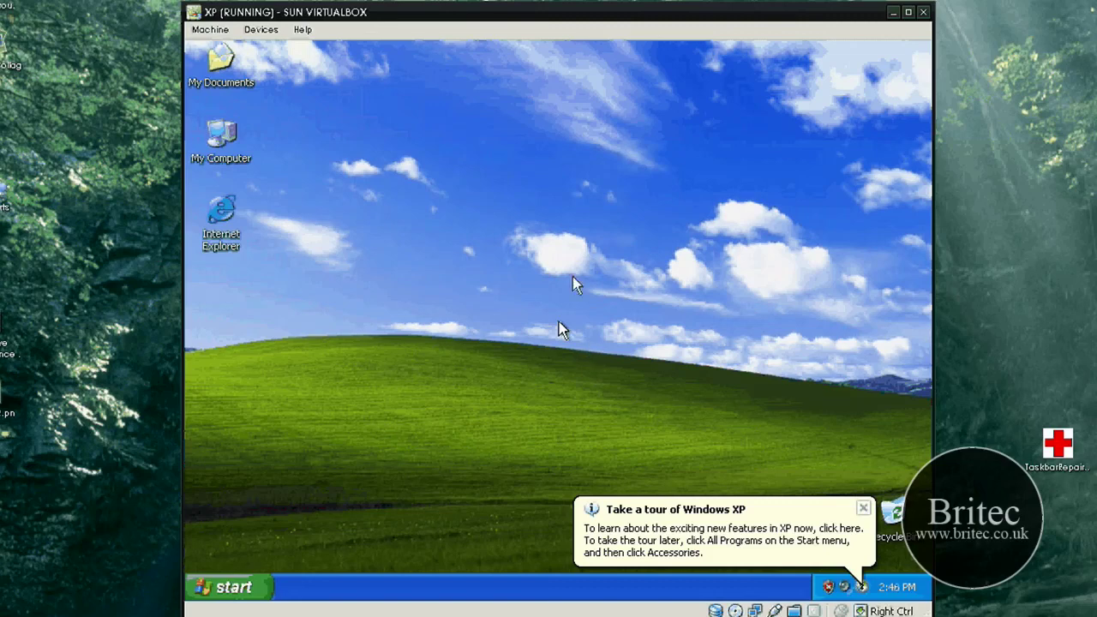
Once XP reaches its desktop, click inside the VM window to capture the mouse.
left_click(506, 597)
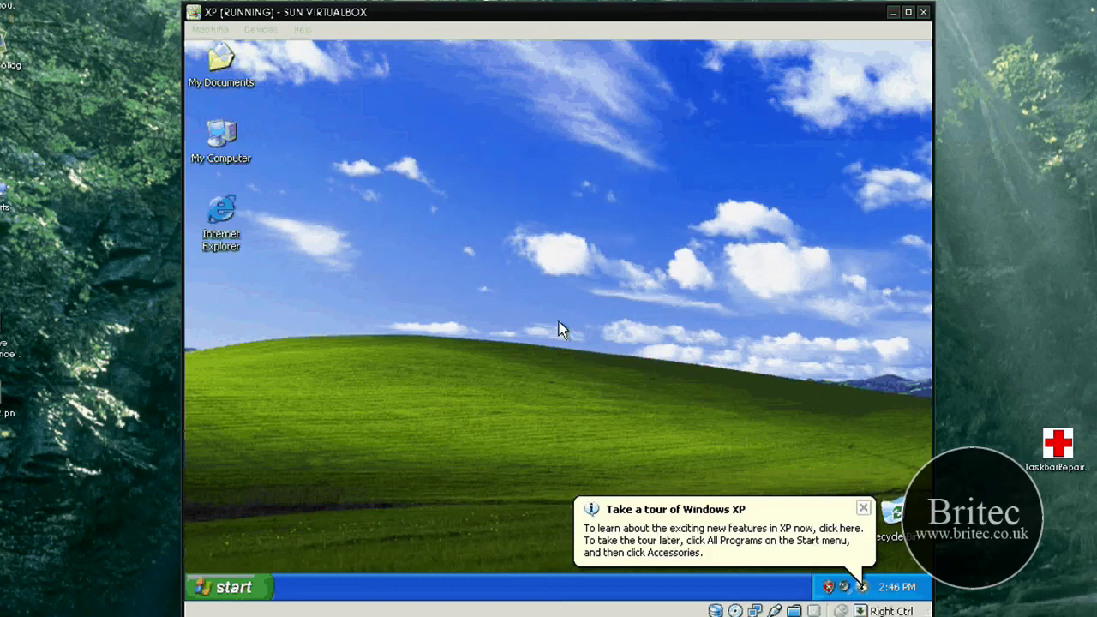